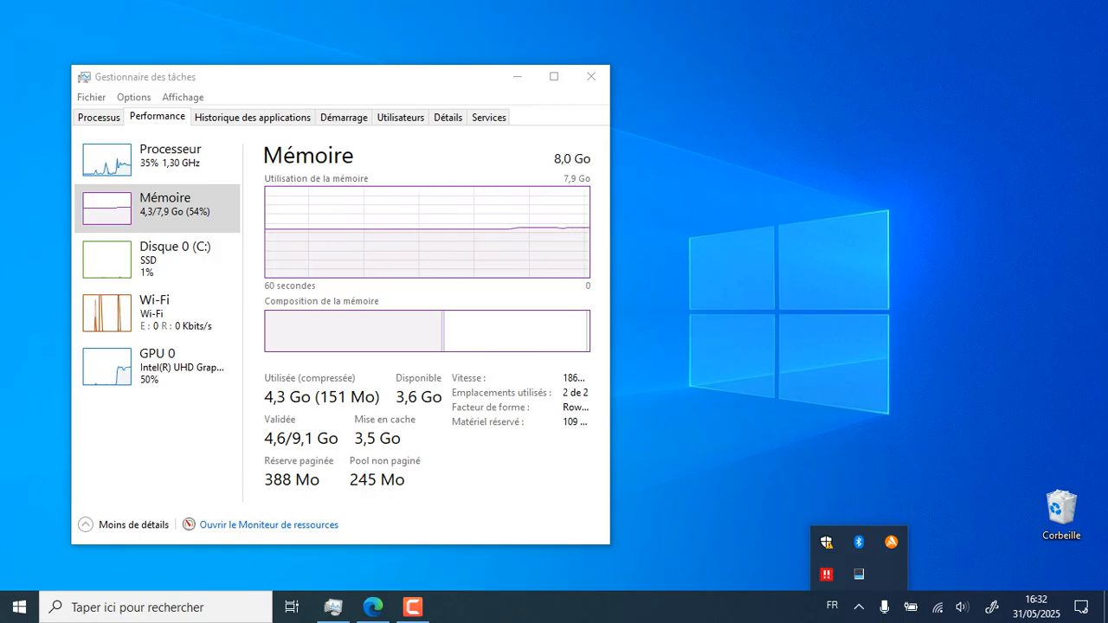
# Glance at the available Wi-Fi networks from the taskbar, then close the list
pyautogui.press('Escape')
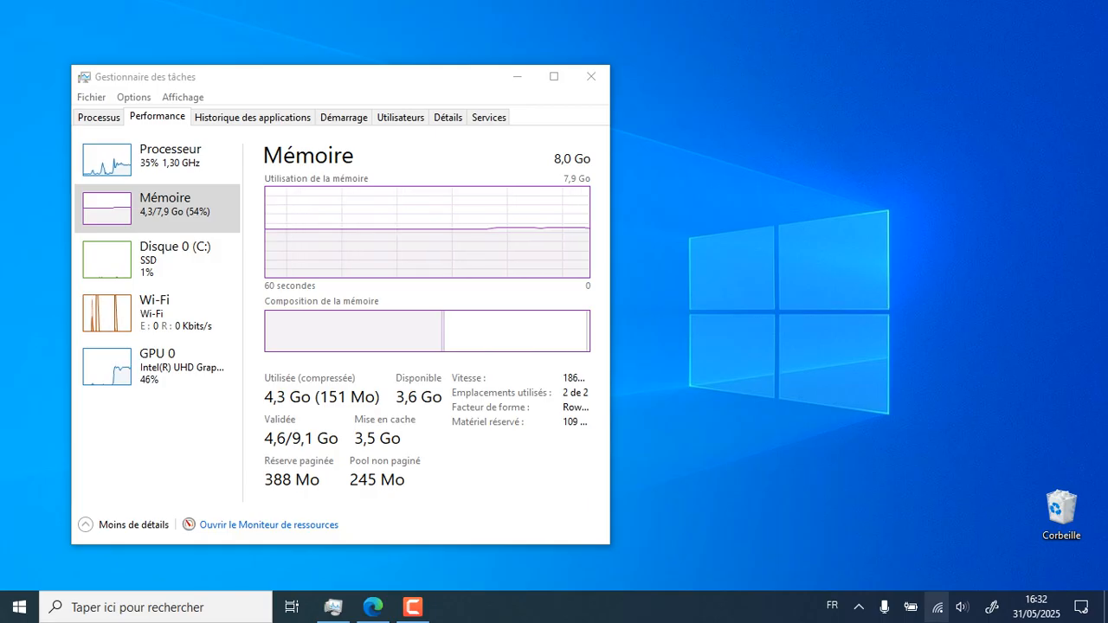
pyautogui.click(938, 607)
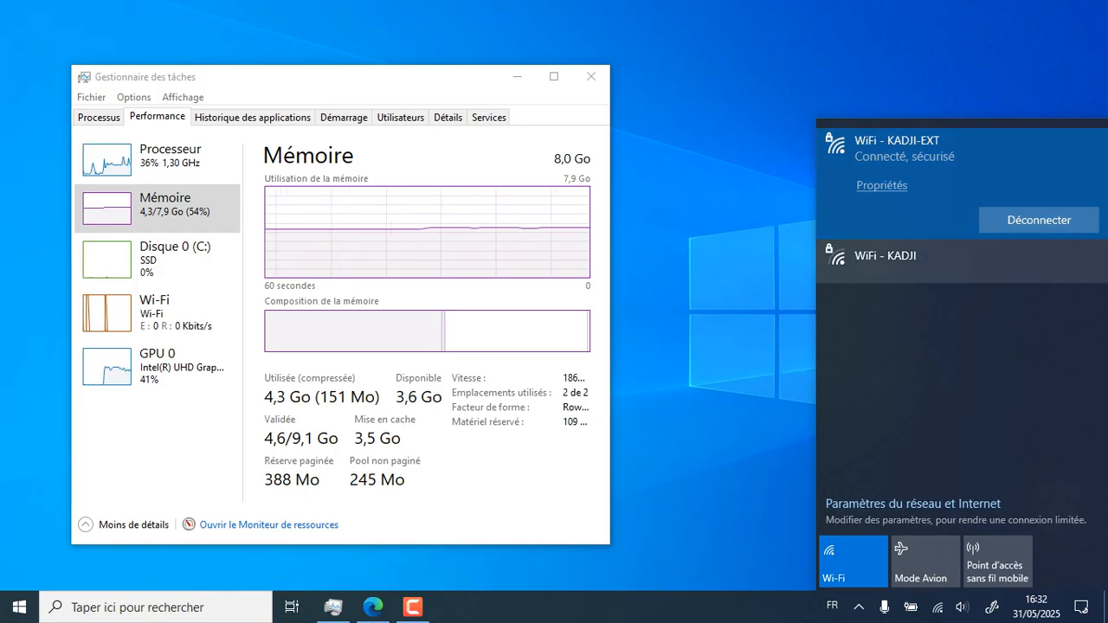
pyautogui.press('Escape')
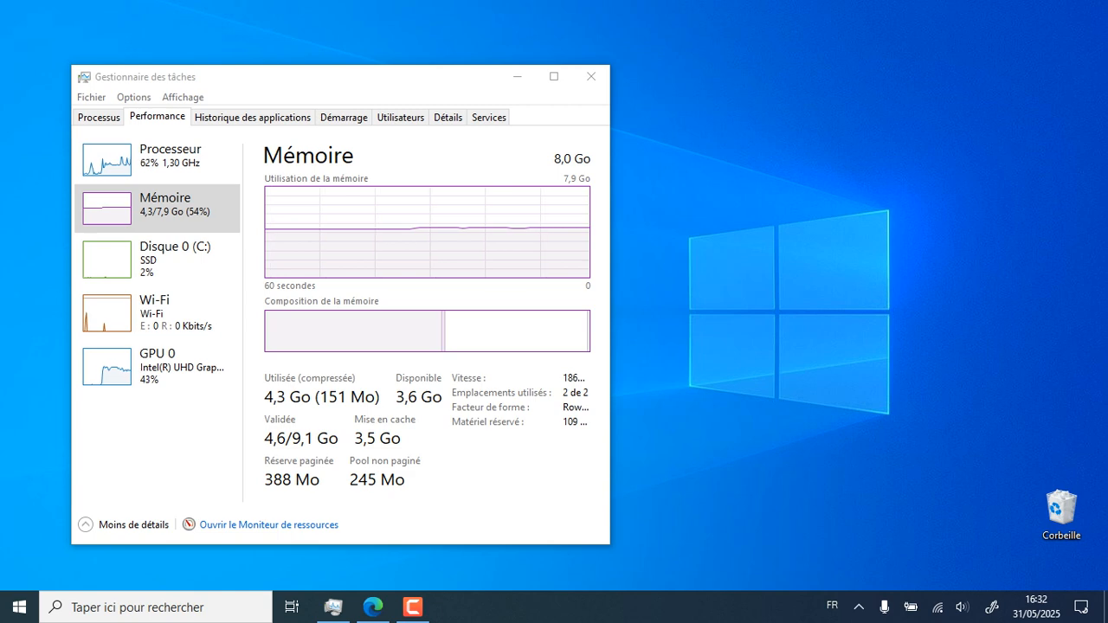
# Open Command Prompt from Run and run ipconfig to show the adapter settings
pyautogui.press('super+r')
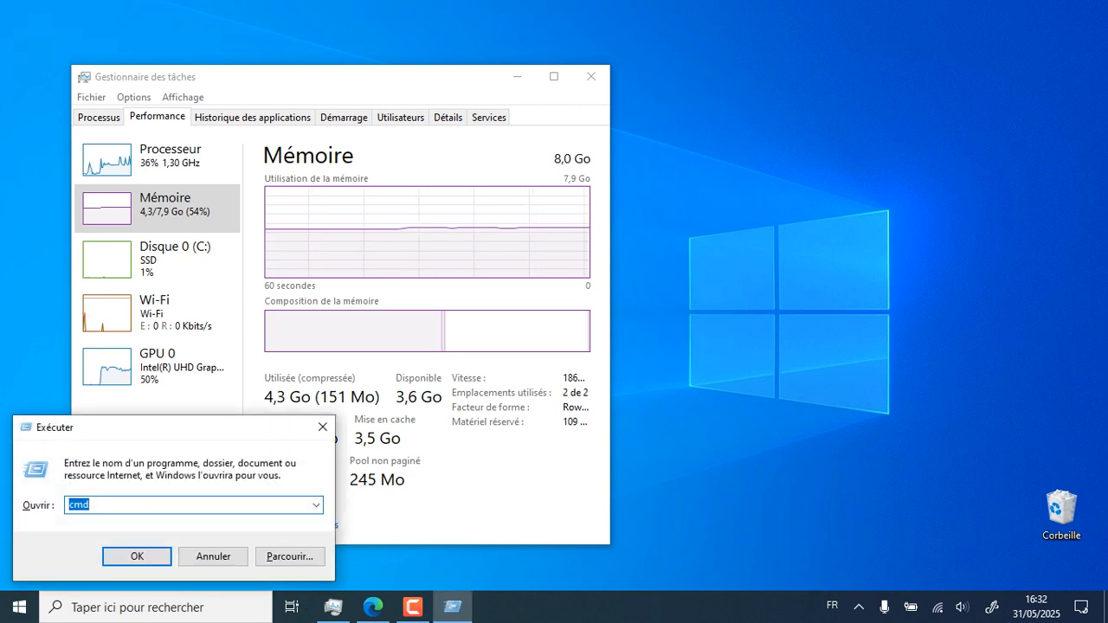
pyautogui.press('Return')
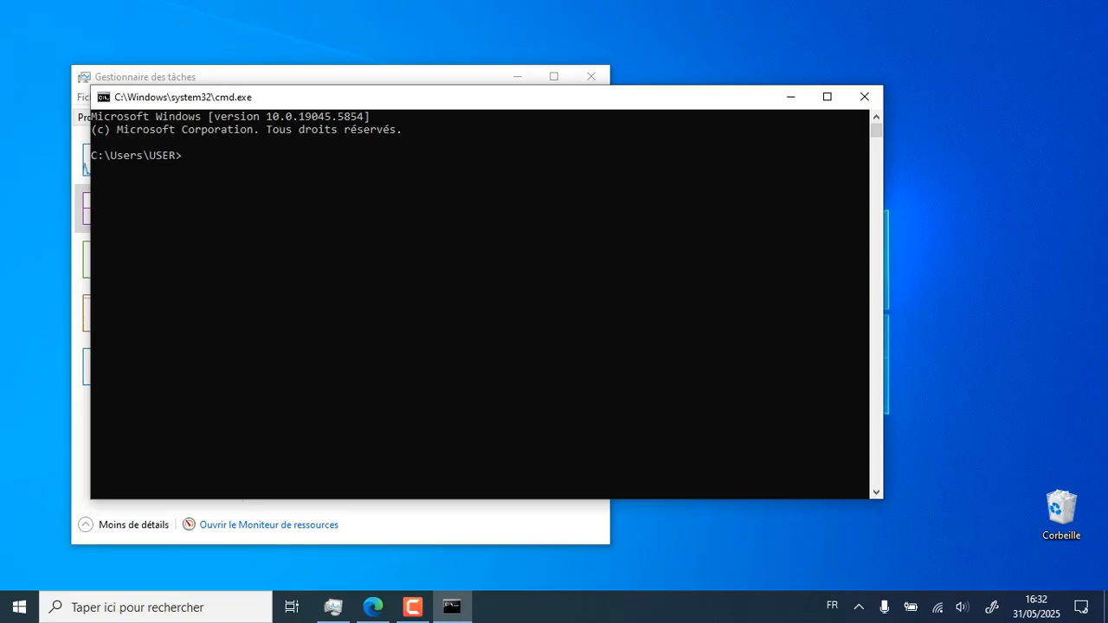
pyautogui.write('ipconfig')
pyautogui.press('Return')
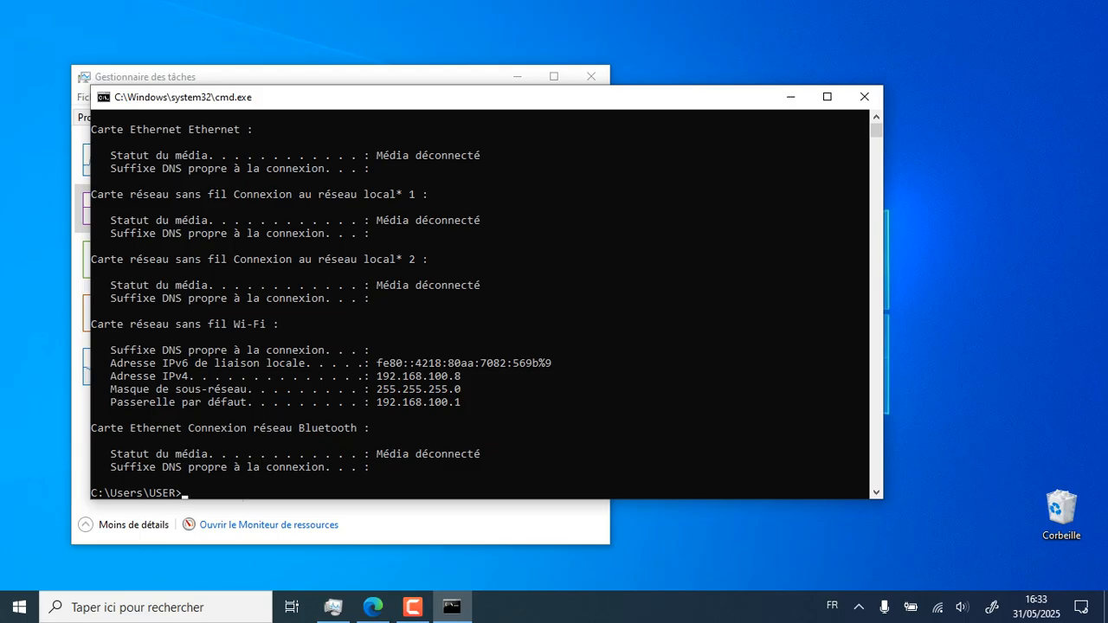
# Run arp -a to list the devices on the 192.168.100 network
pyautogui.write('arp ')
pyautogui.write('(a')
pyautogui.press('BackSpace')
pyautogui.press('BackSpace')
pyautogui.write('-a')
pyautogui.press('Return')
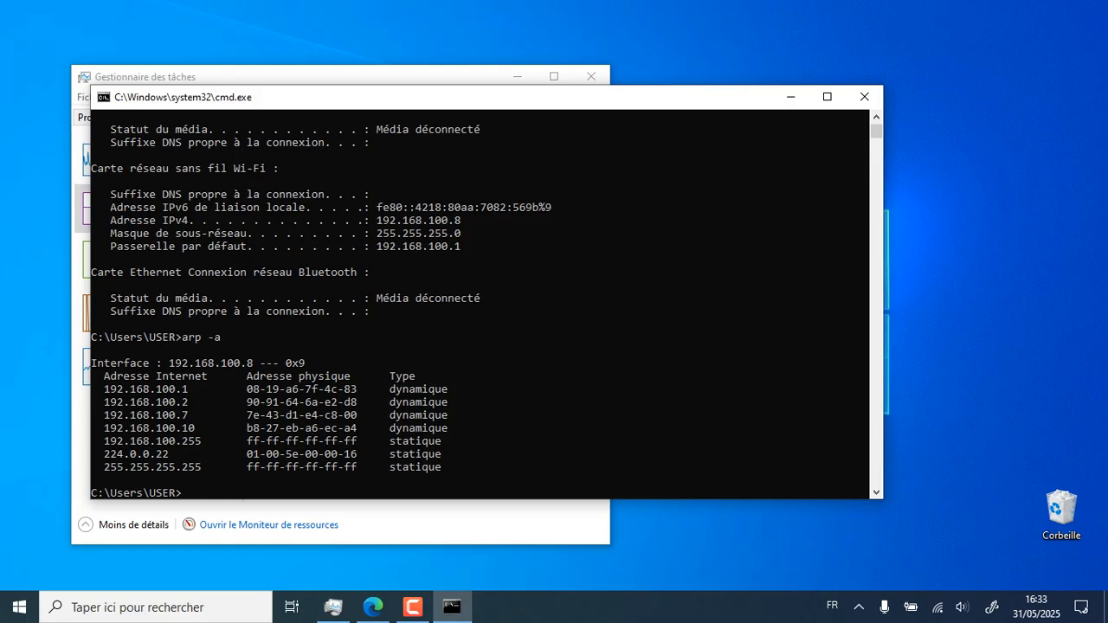
# Ping 192.168.100.10 and receive all 4 replies with 0% loss
pyautogui.write('ping 192.168')
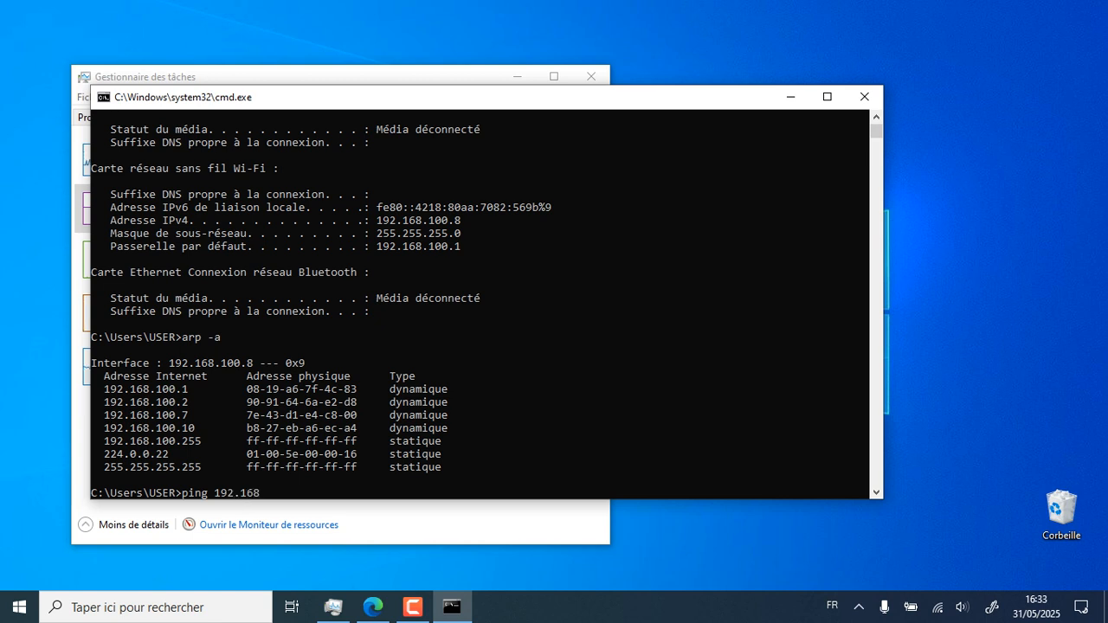
pyautogui.write('.100.10')
pyautogui.press('Return')
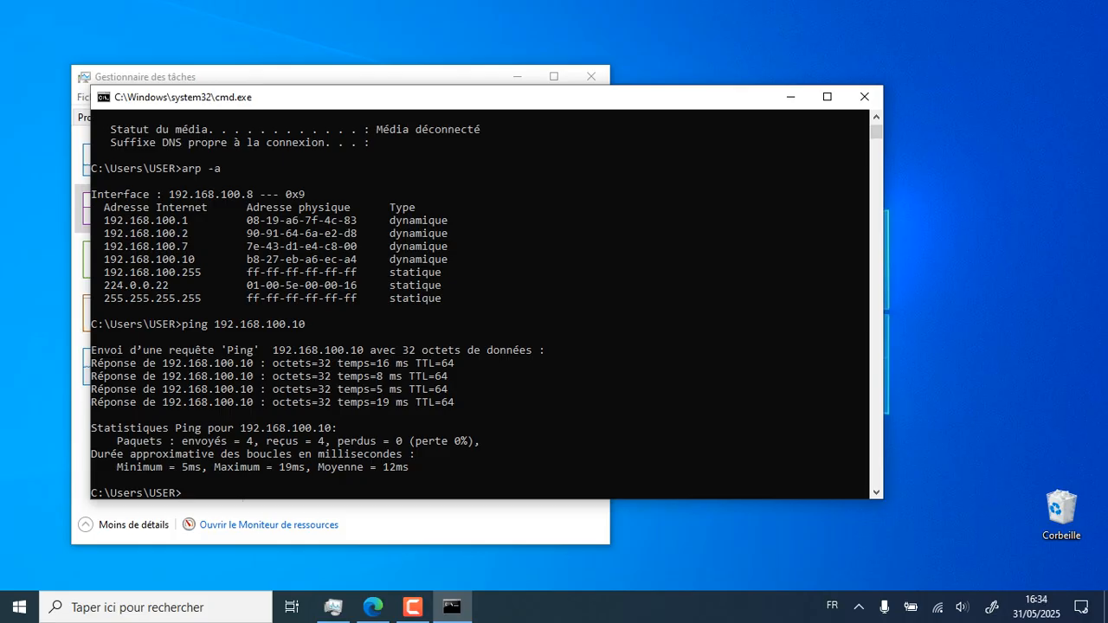
# Minimize the console and launch RealVNC Viewer from Windows search, bringing its address book forward
pyautogui.click(791, 97)
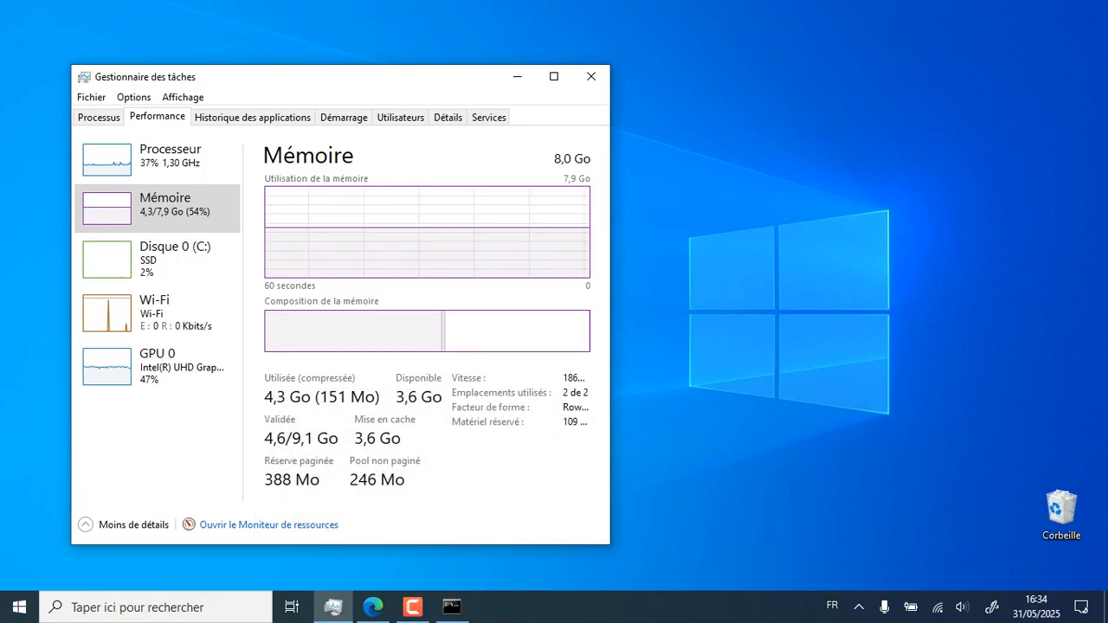
pyautogui.press('super')
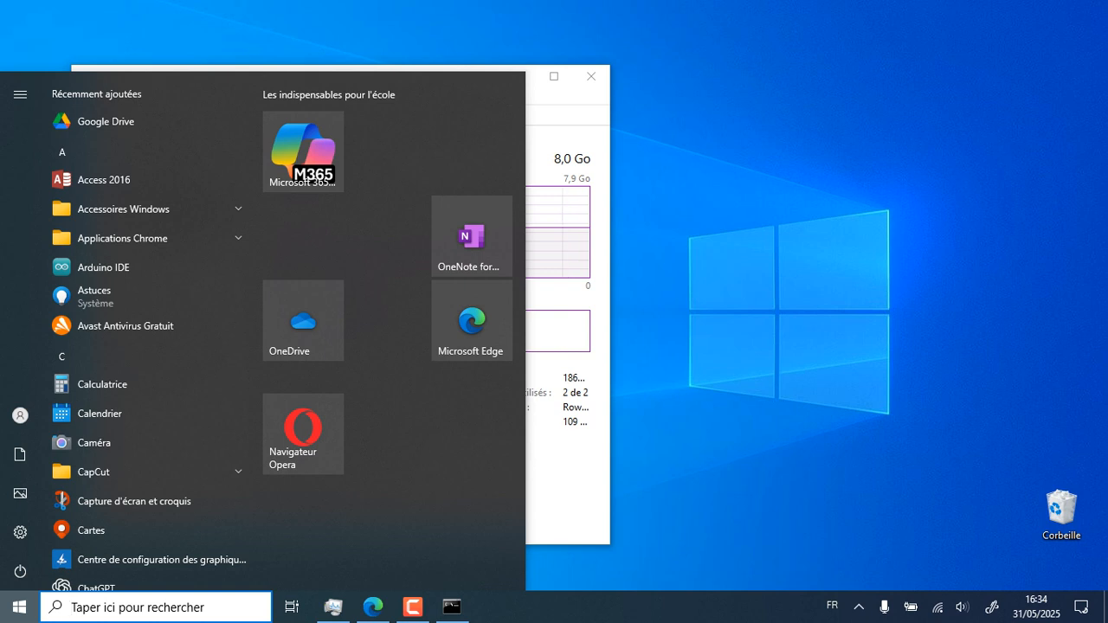
pyautogui.write('vnc')
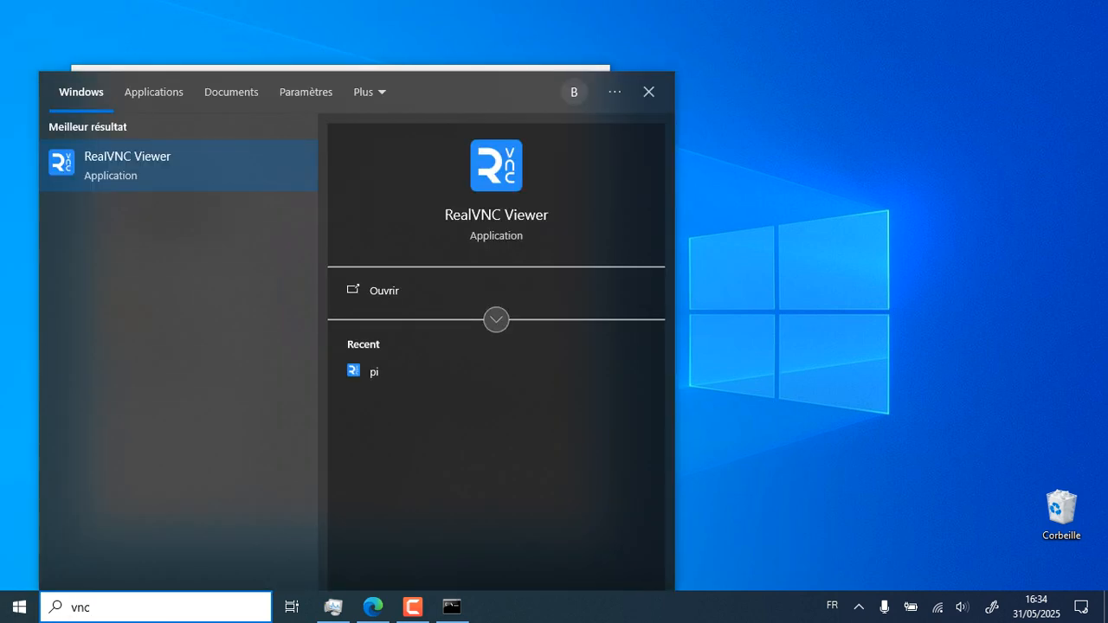
pyautogui.press('Return')
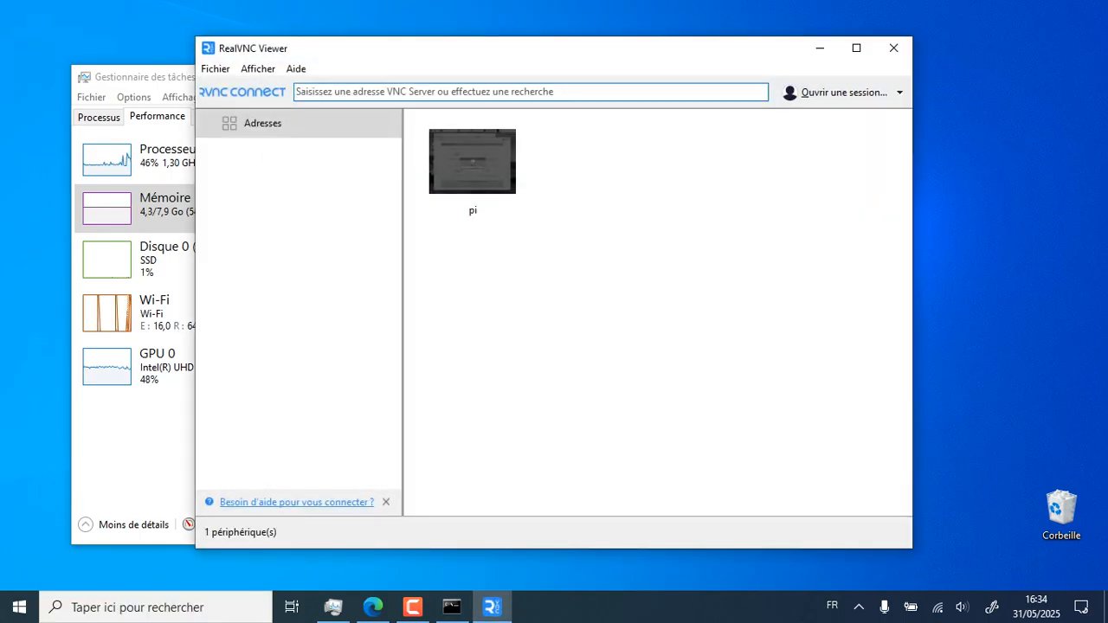
pyautogui.click(413, 607)
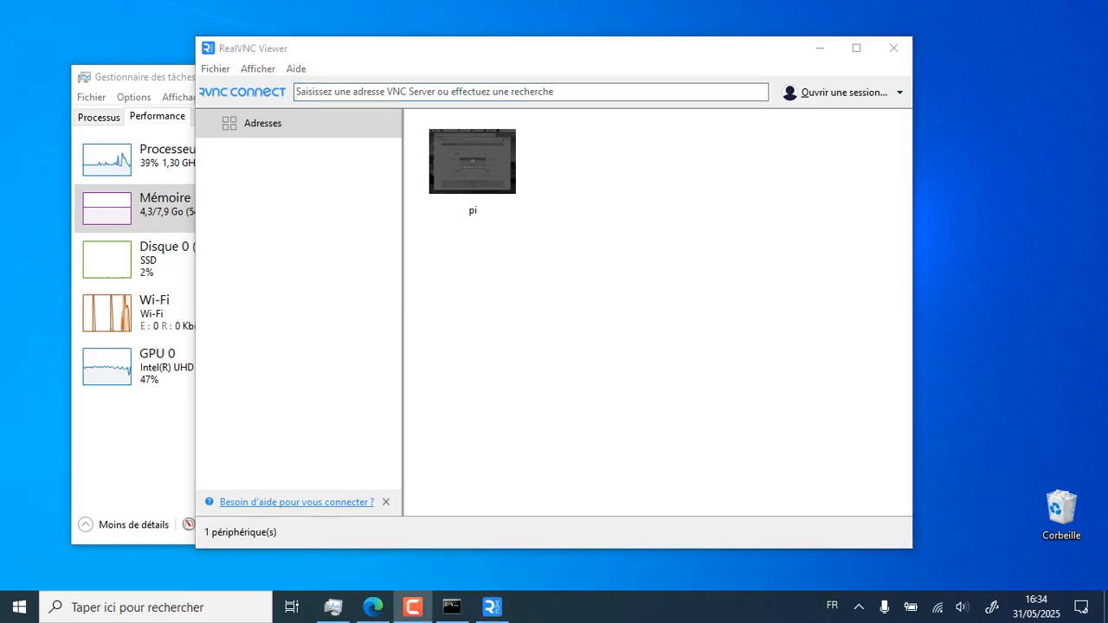
pyautogui.click(531, 92)
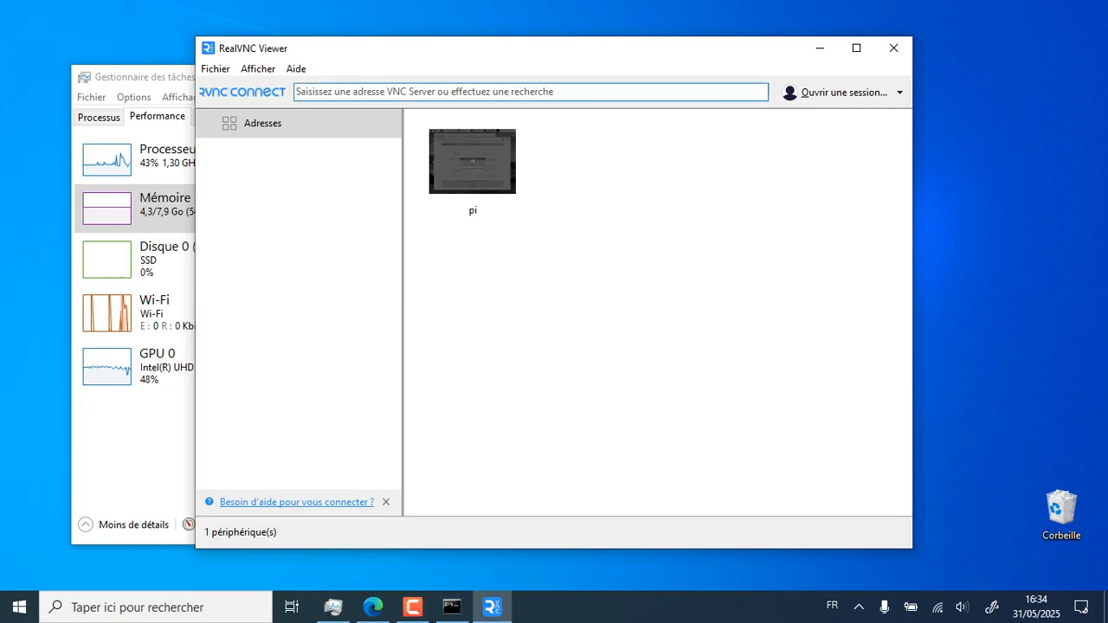
pyautogui.click(215, 68)
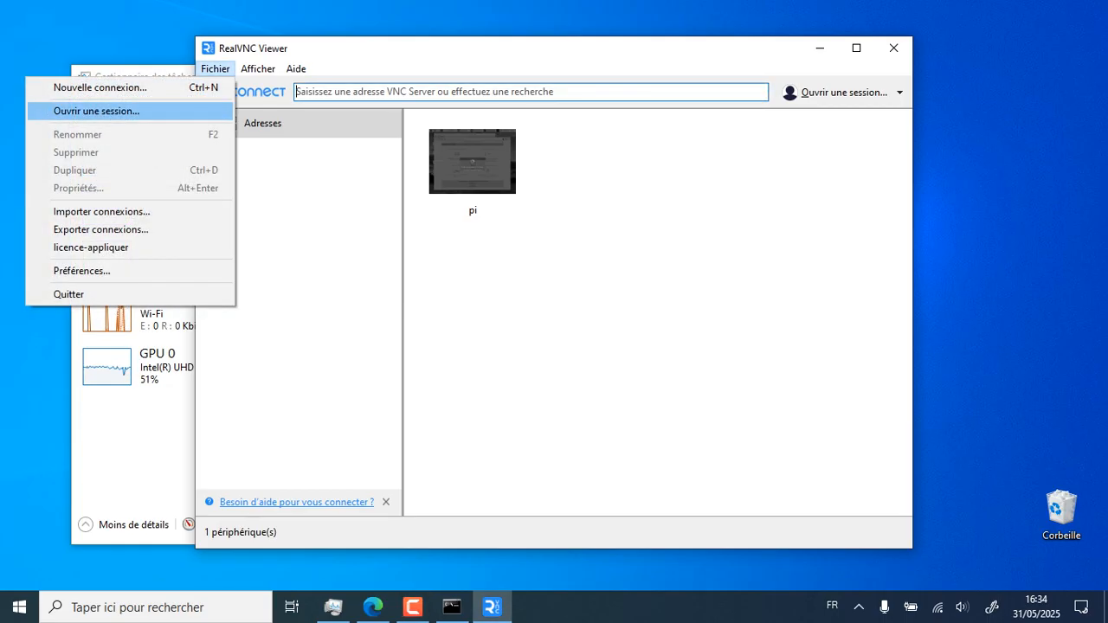
# Create a new connection to VNC Server 192.168.100.10 named Raspberry
pyautogui.press('Return')
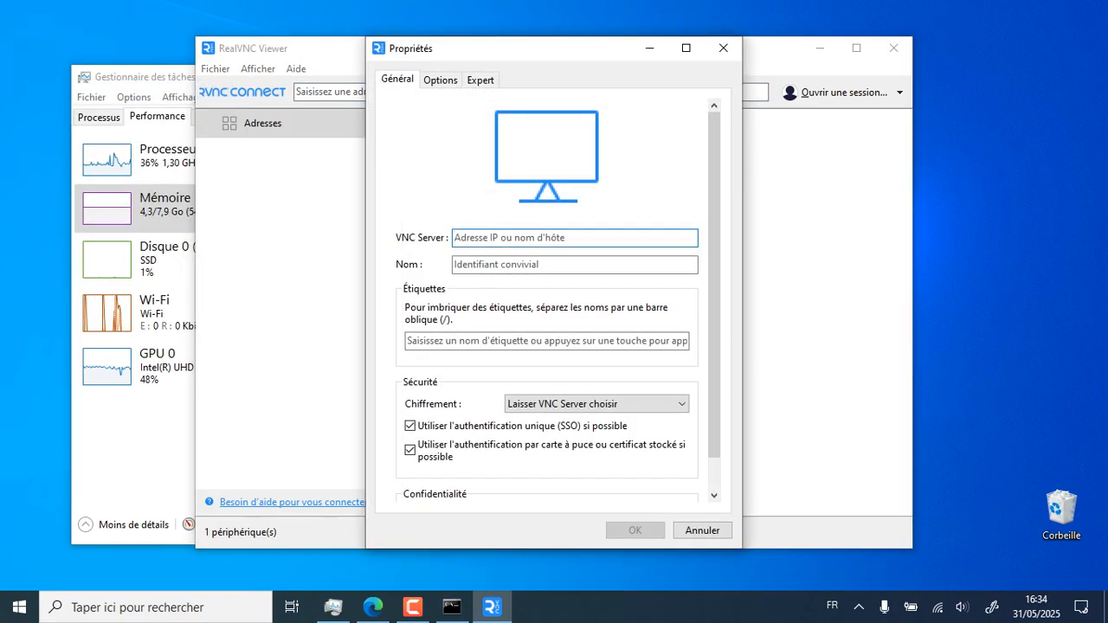
pyautogui.write('192')
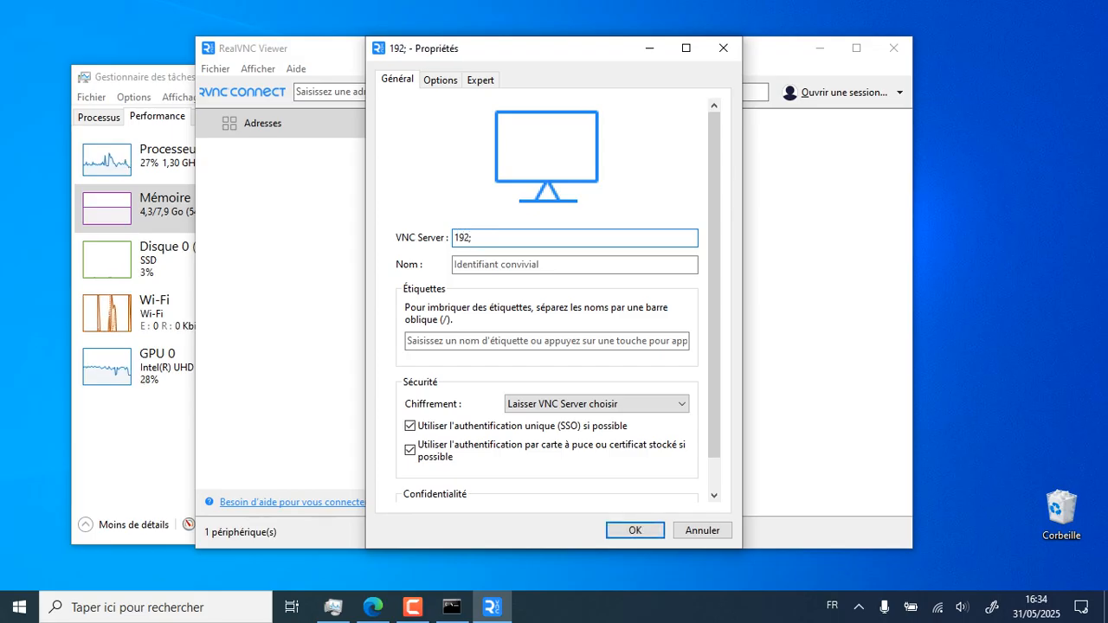
pyautogui.write('.1')
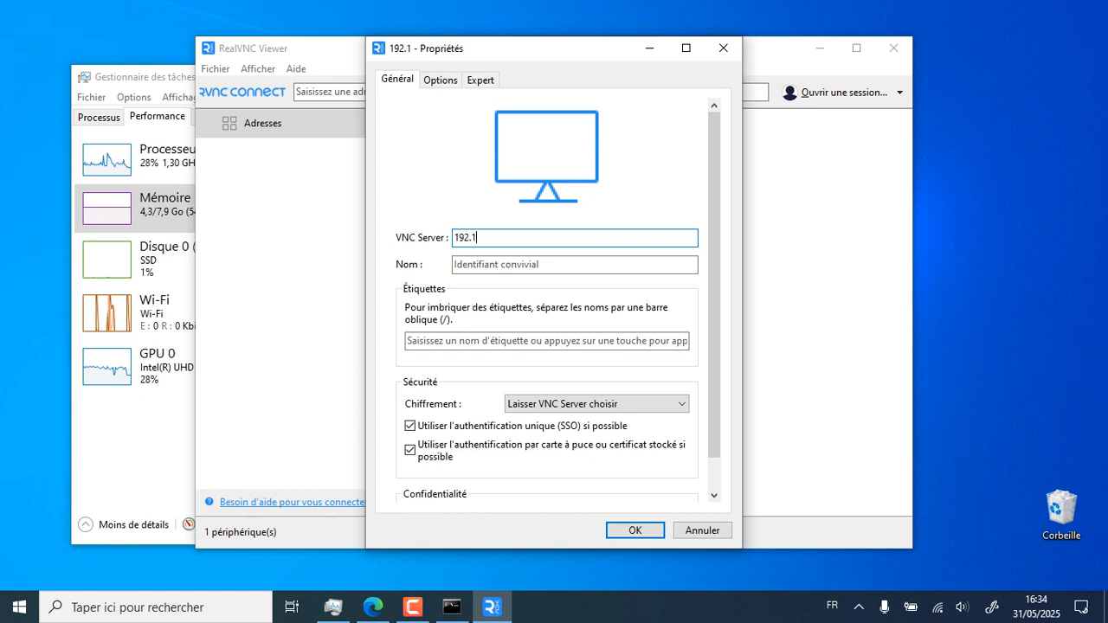
pyautogui.write('68.')
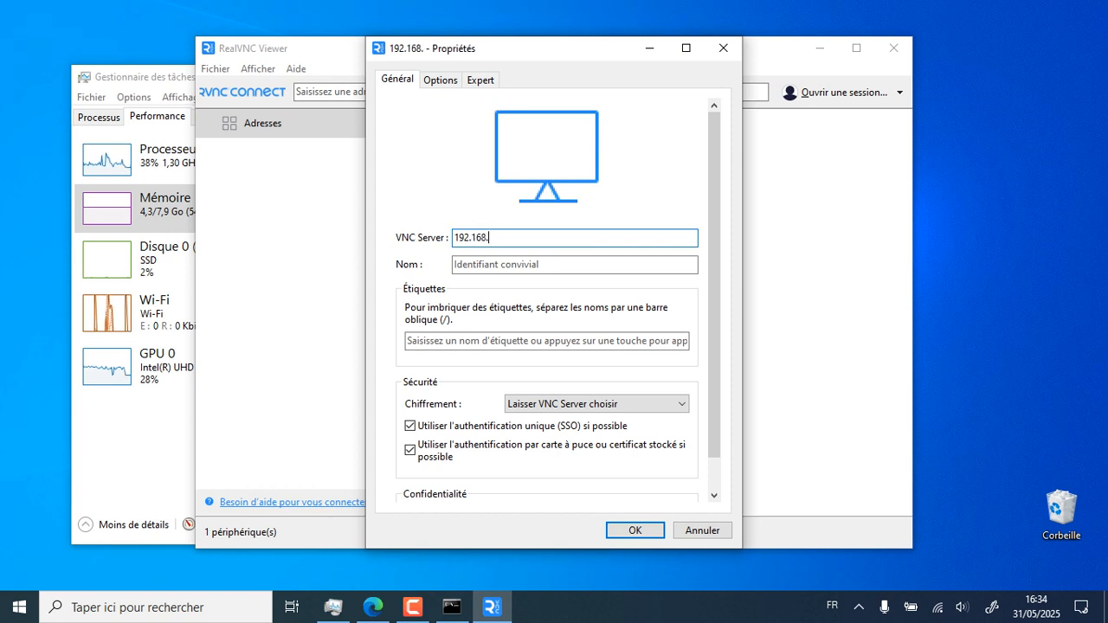
pyautogui.write('100')
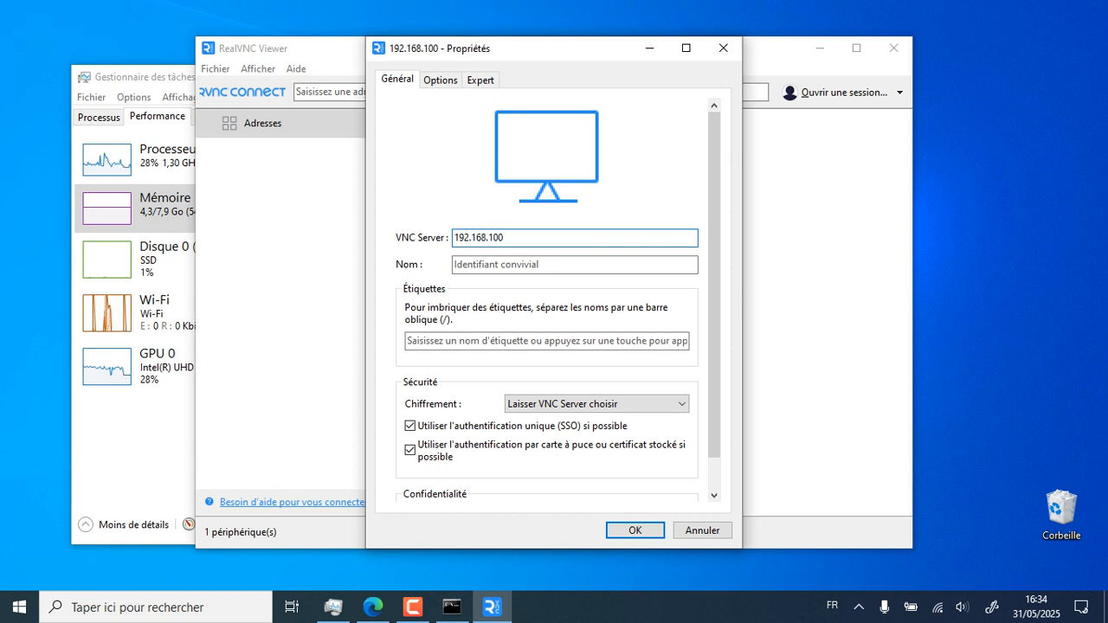
pyautogui.write('.10')
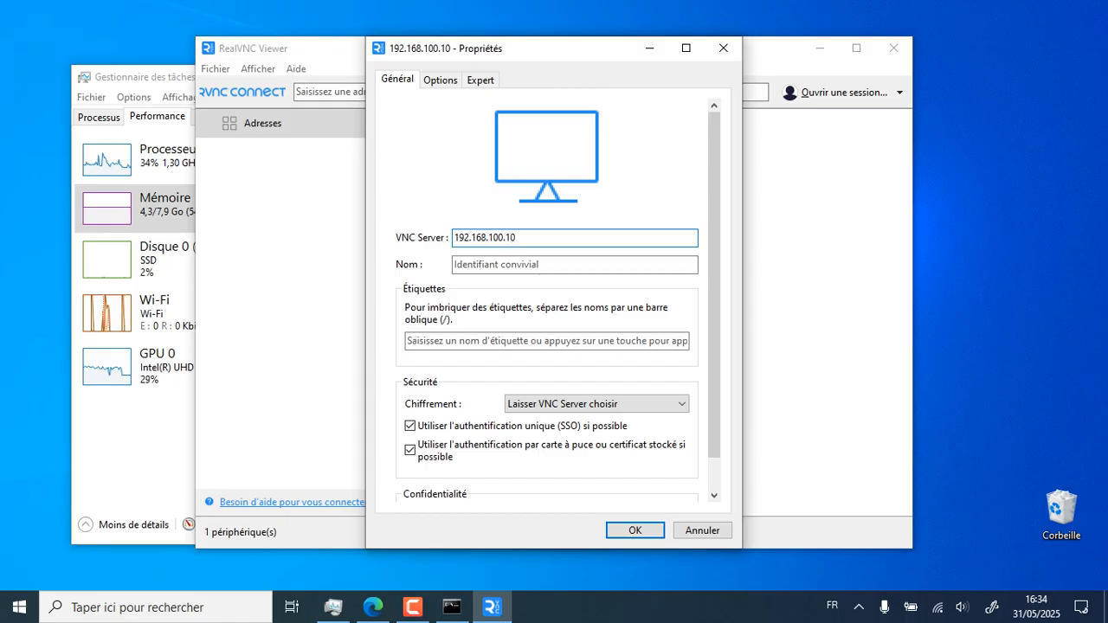
pyautogui.click(528, 265)
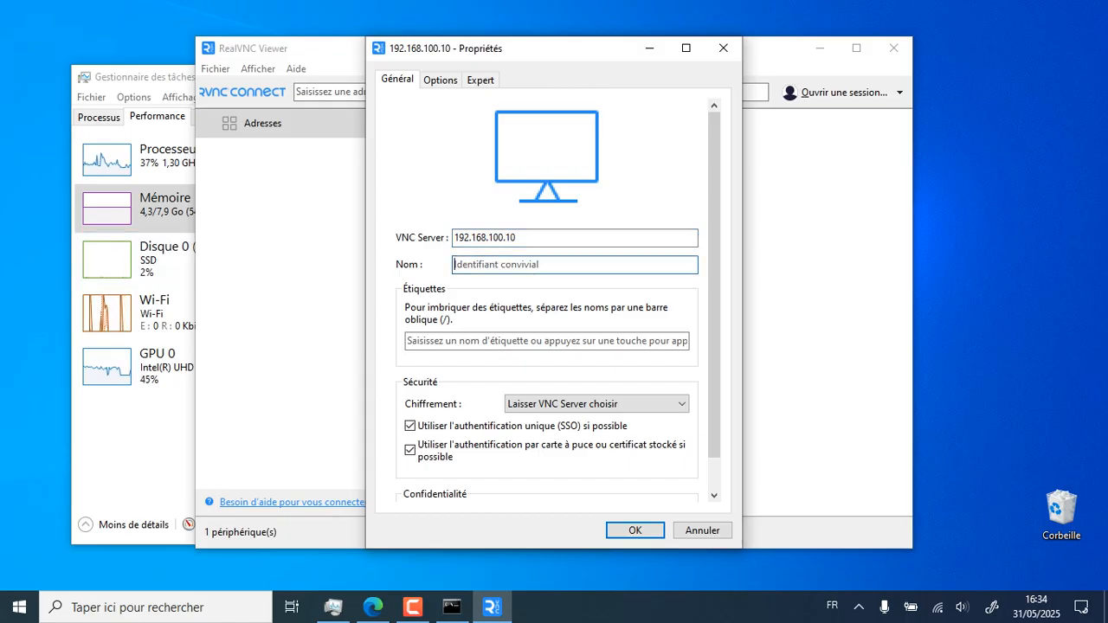
pyautogui.write('Rasp')
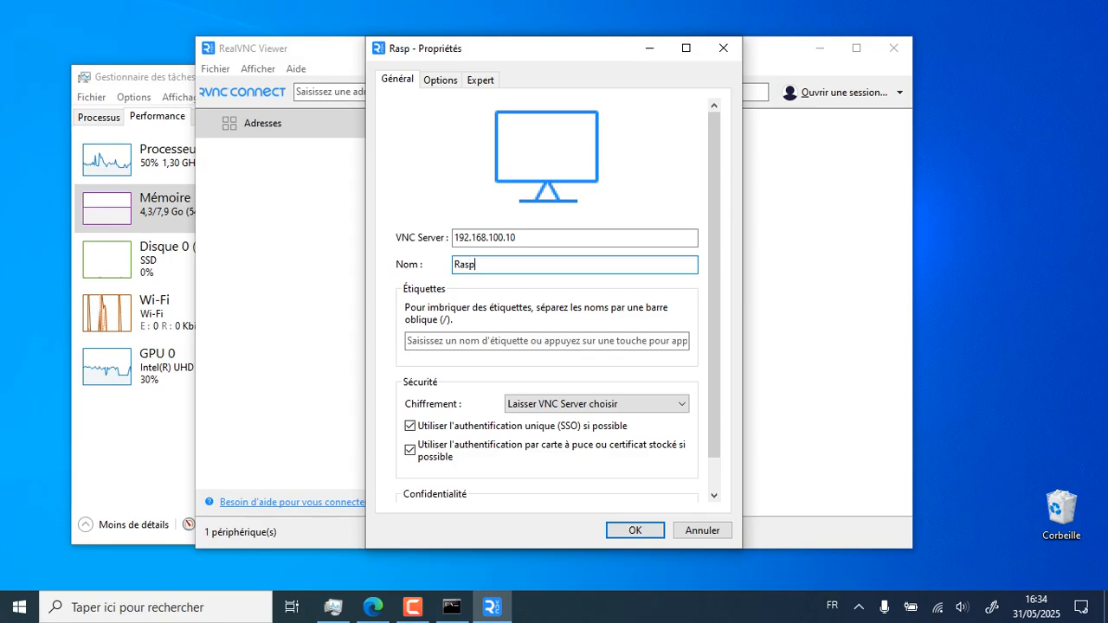
pyautogui.write('berry')
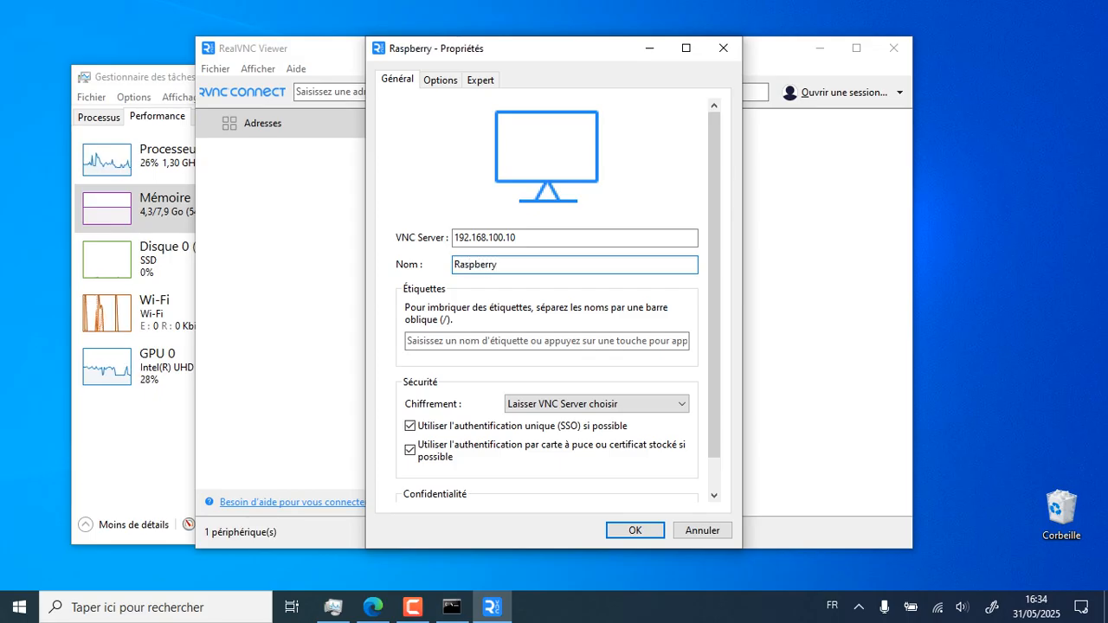
# Tag the connection RPI and save its properties
pyautogui.click(407, 341)
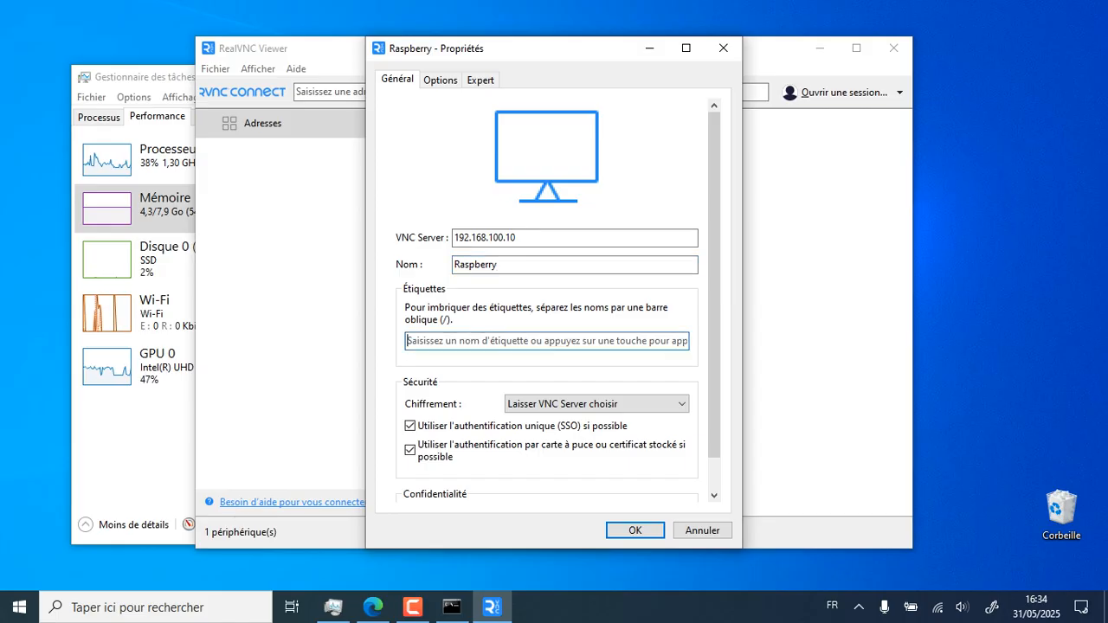
pyautogui.write('RPI')
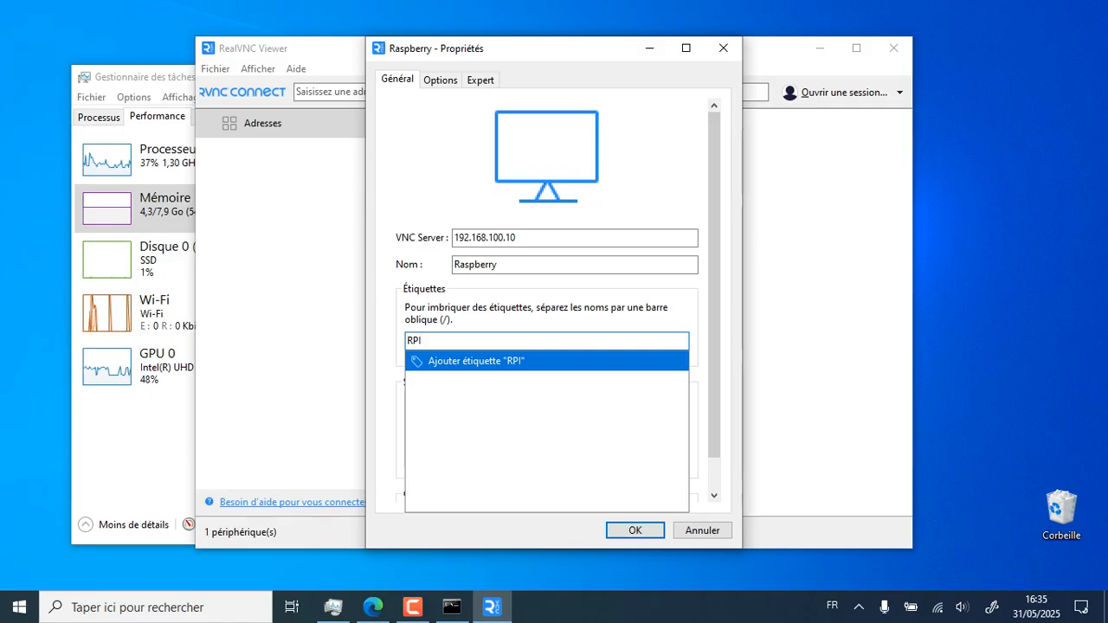
pyautogui.press('Return')
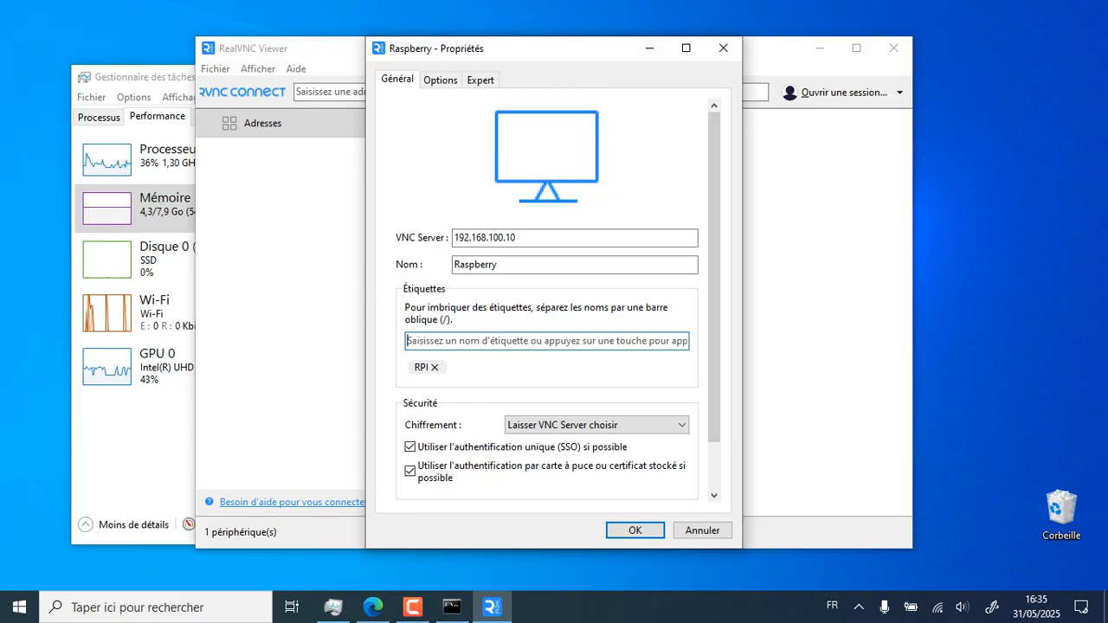
pyautogui.scroll(-1, 548, 298)
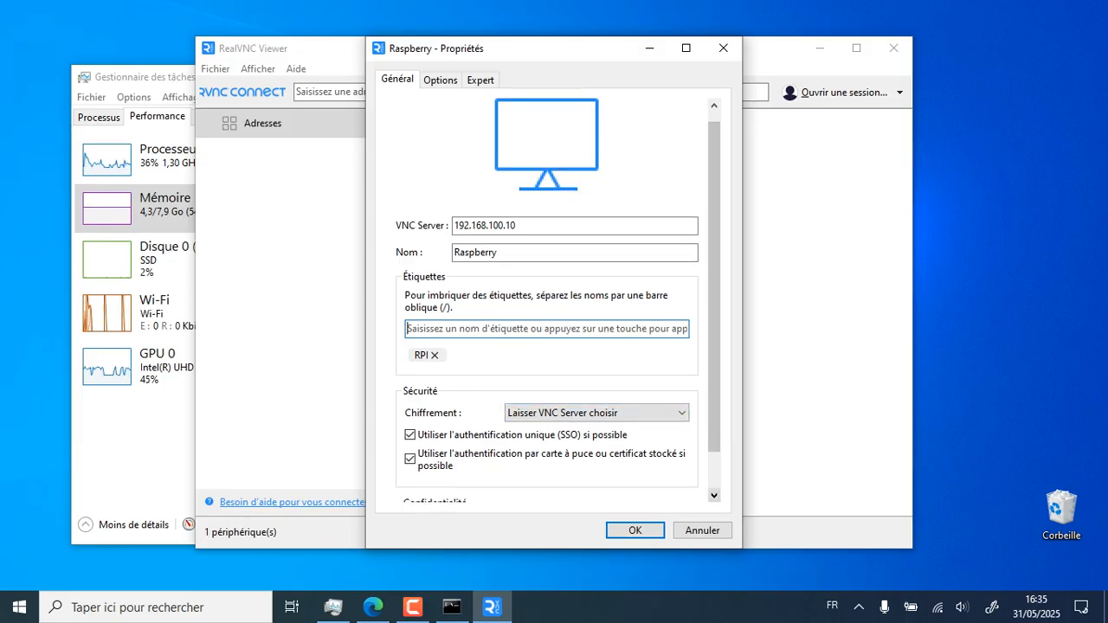
pyautogui.click(714, 496)
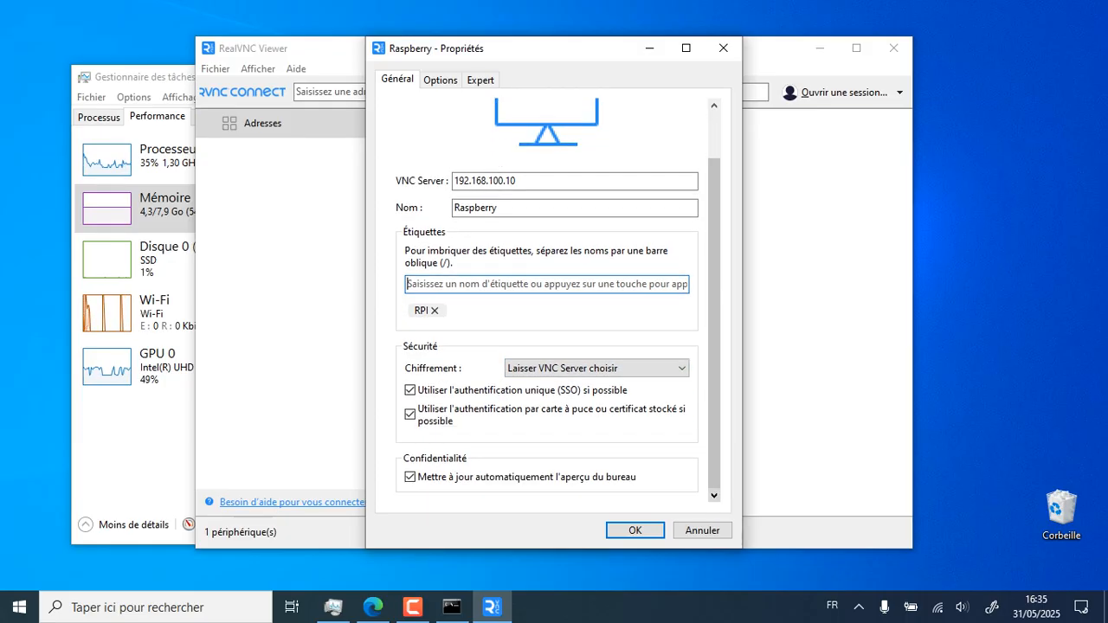
pyautogui.click(714, 496)
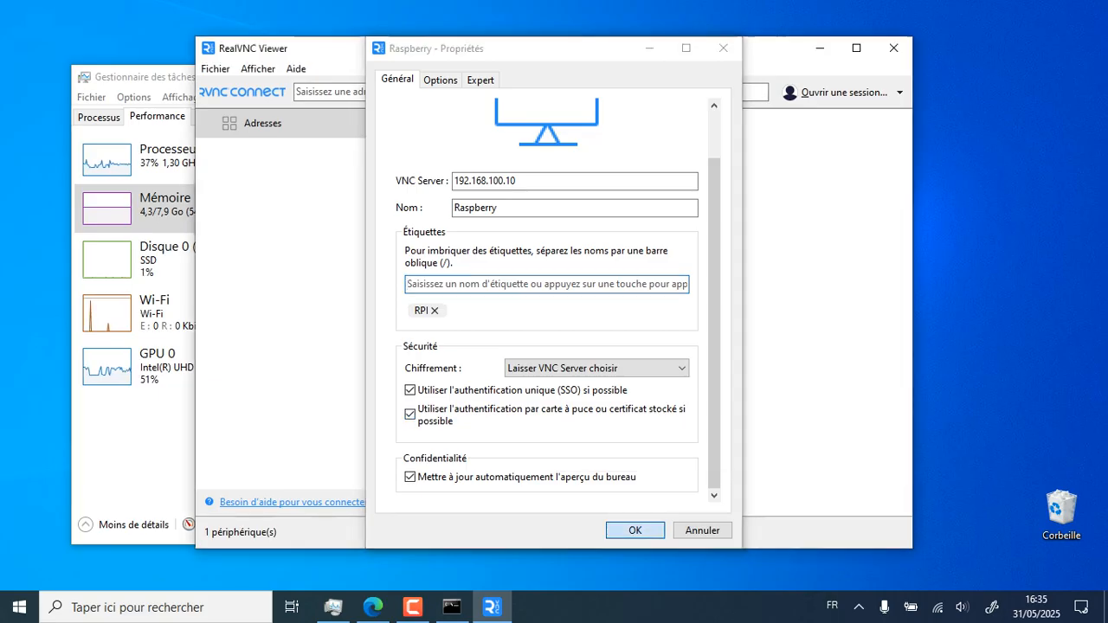
pyautogui.press('Return')
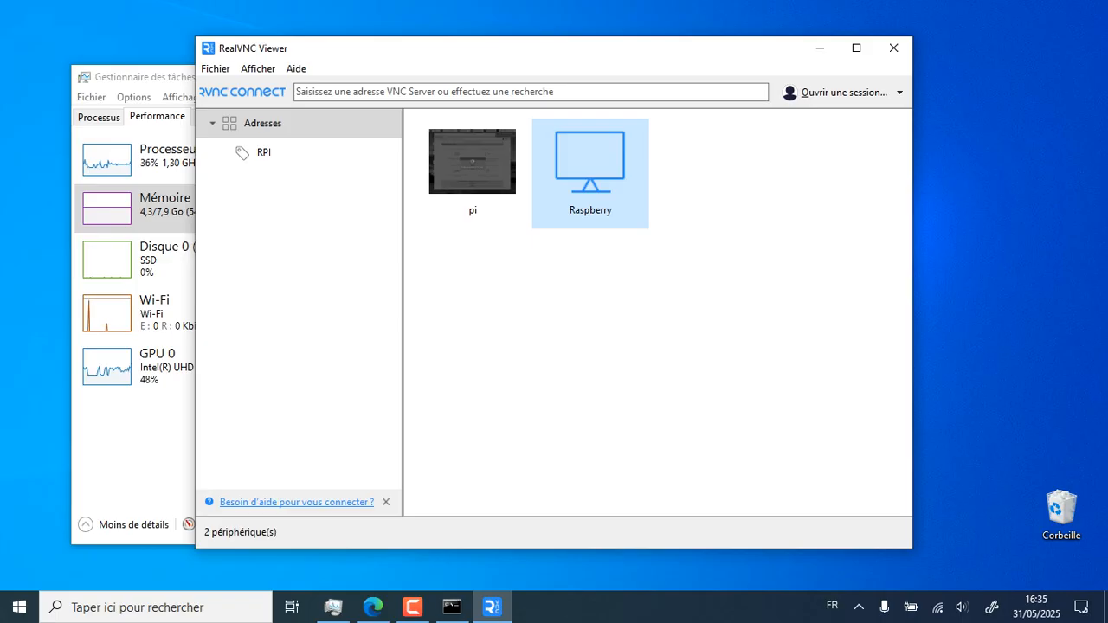
# Connect to Raspberry, accepting the duplicate server identity warning
pyautogui.press('Escape')
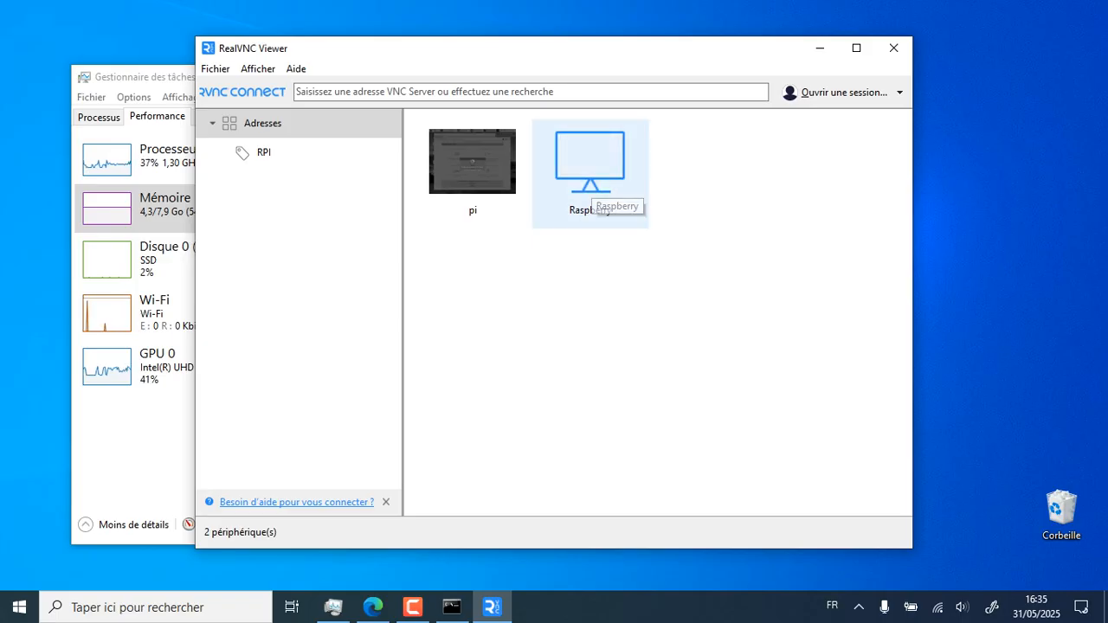
pyautogui.doubleClick(590, 173)
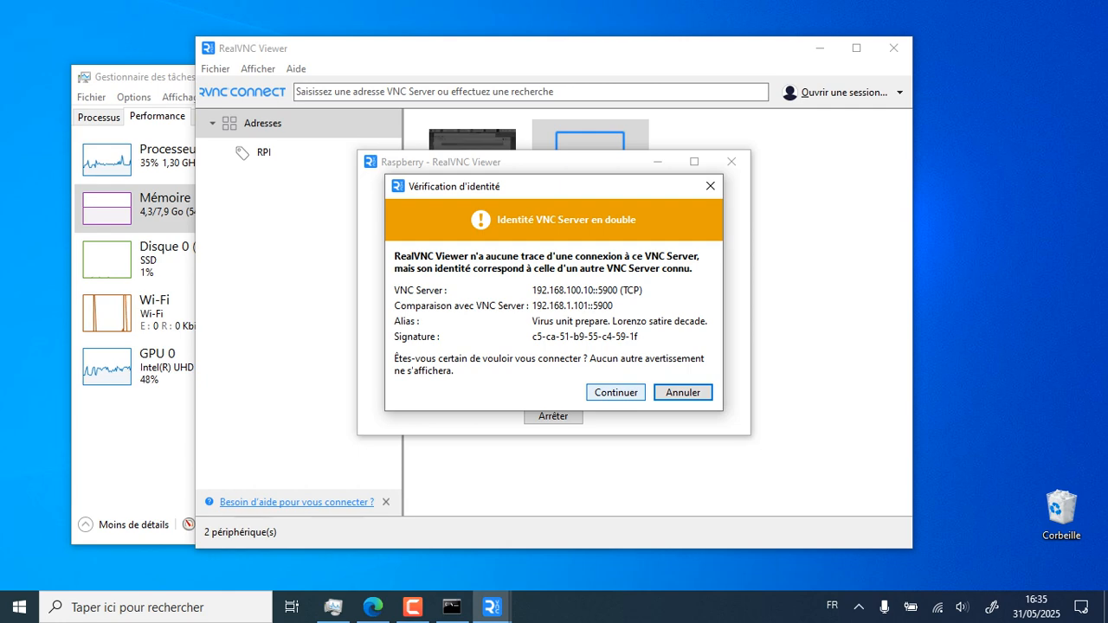
pyautogui.click(616, 392)
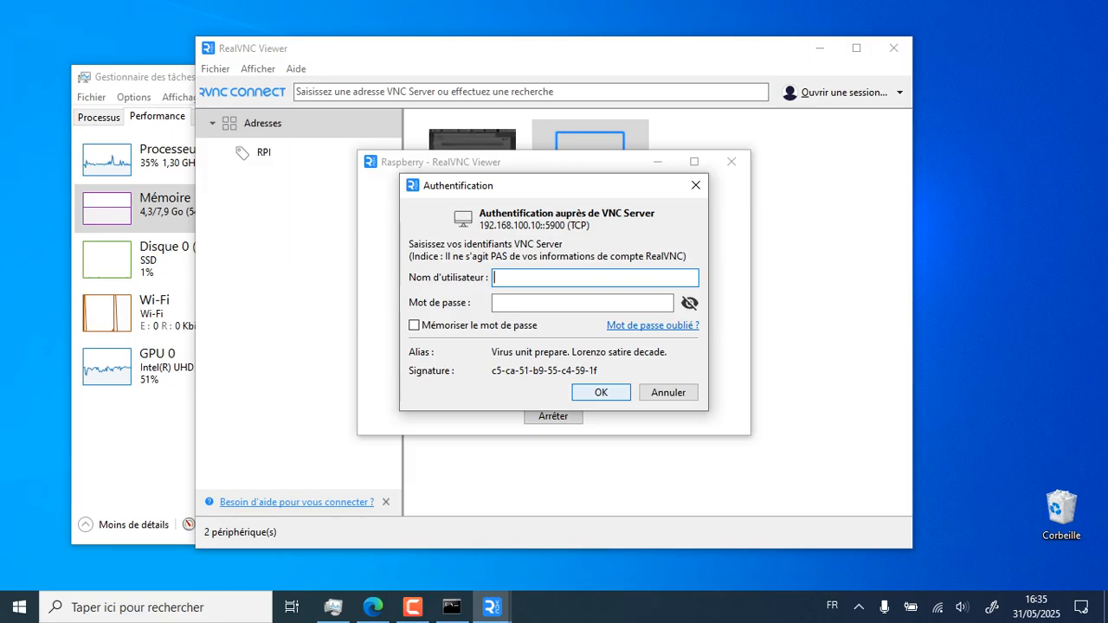
# Enter the VNC Server username and password, check the password with the eye toggle, and submit
pyautogui.write('pi')
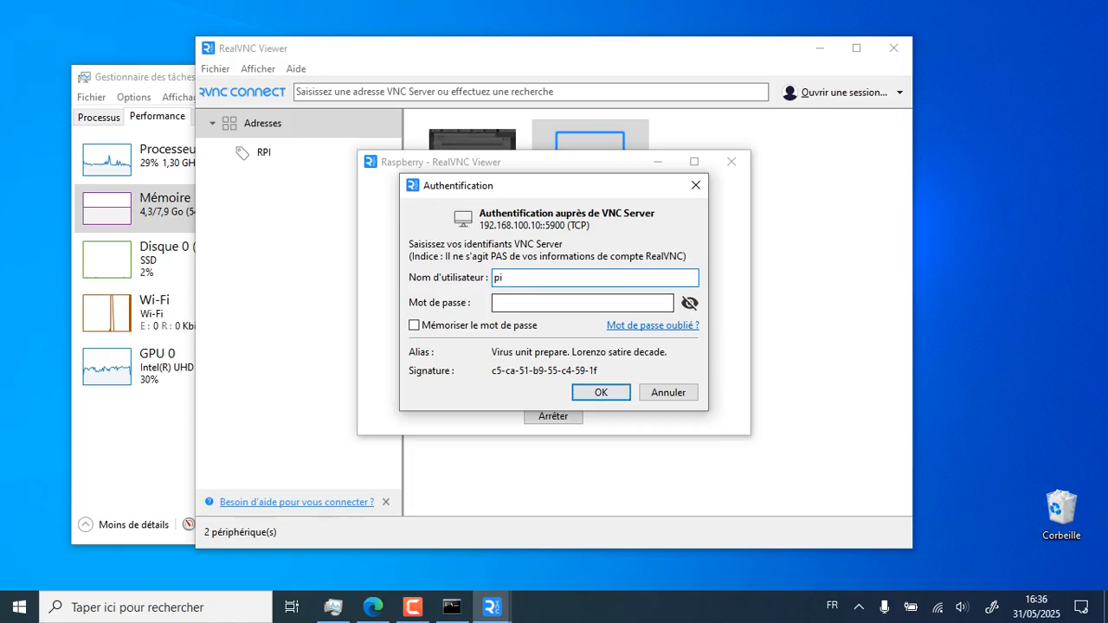
pyautogui.click(582, 303)
pyautogui.write('****')
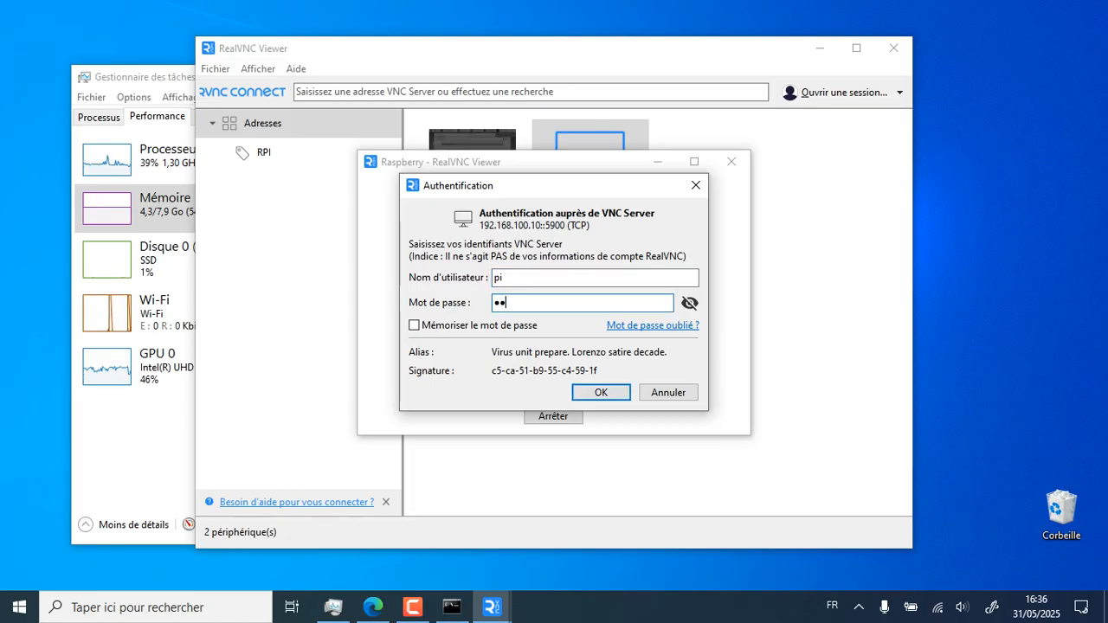
pyautogui.write('**')
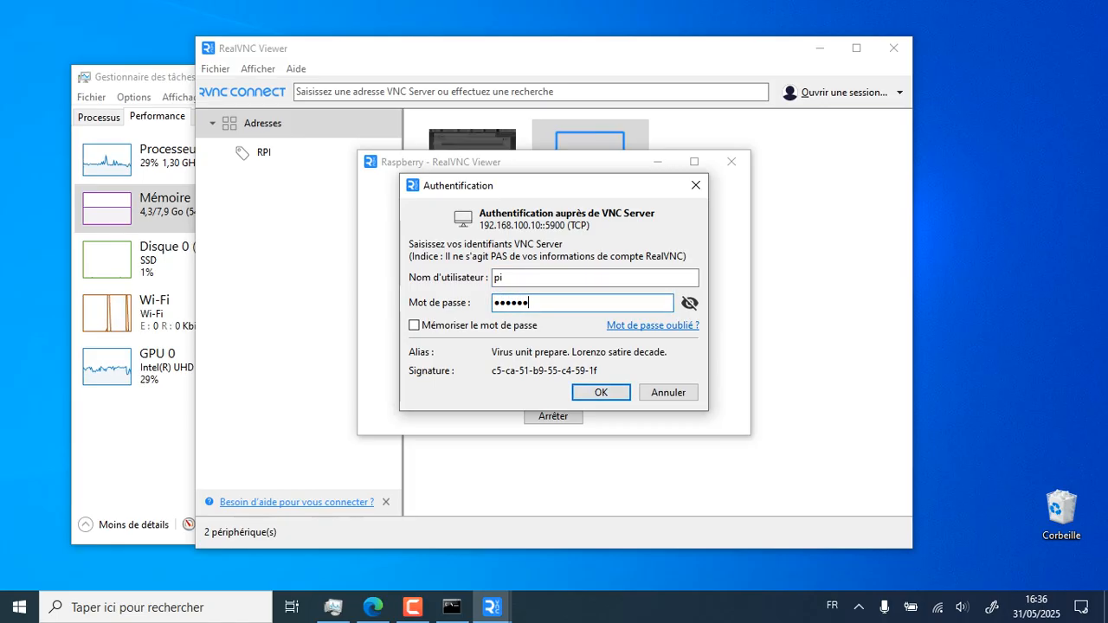
pyautogui.press('BackSpace')
pyautogui.press('BackSpace')
pyautogui.press('BackSpace')
pyautogui.press('BackSpace')
pyautogui.press('BackSpace')
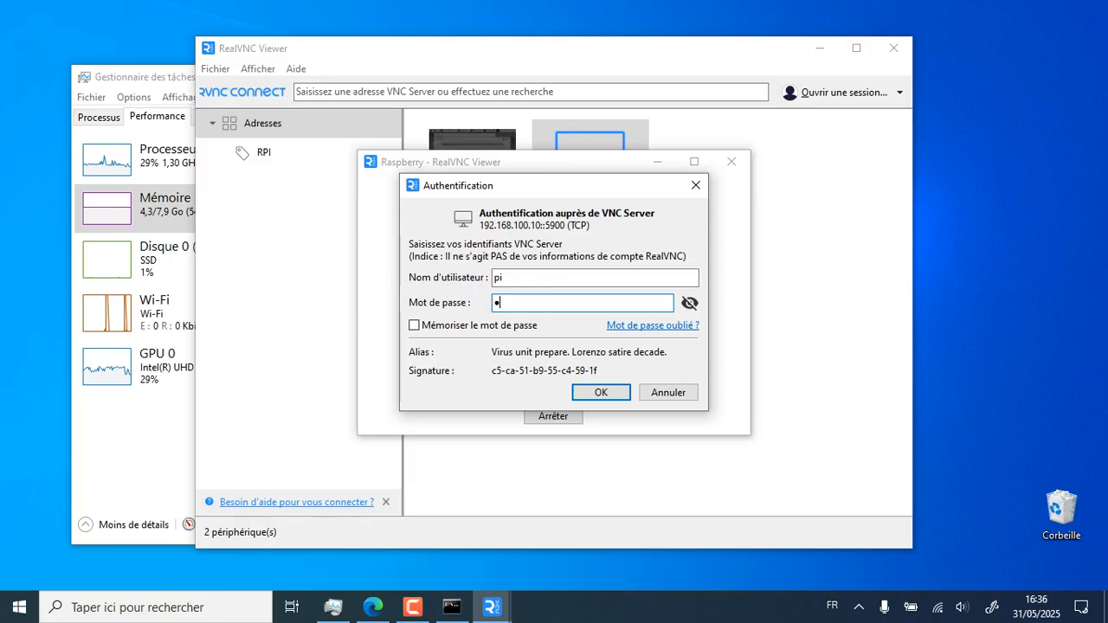
pyautogui.write('**')
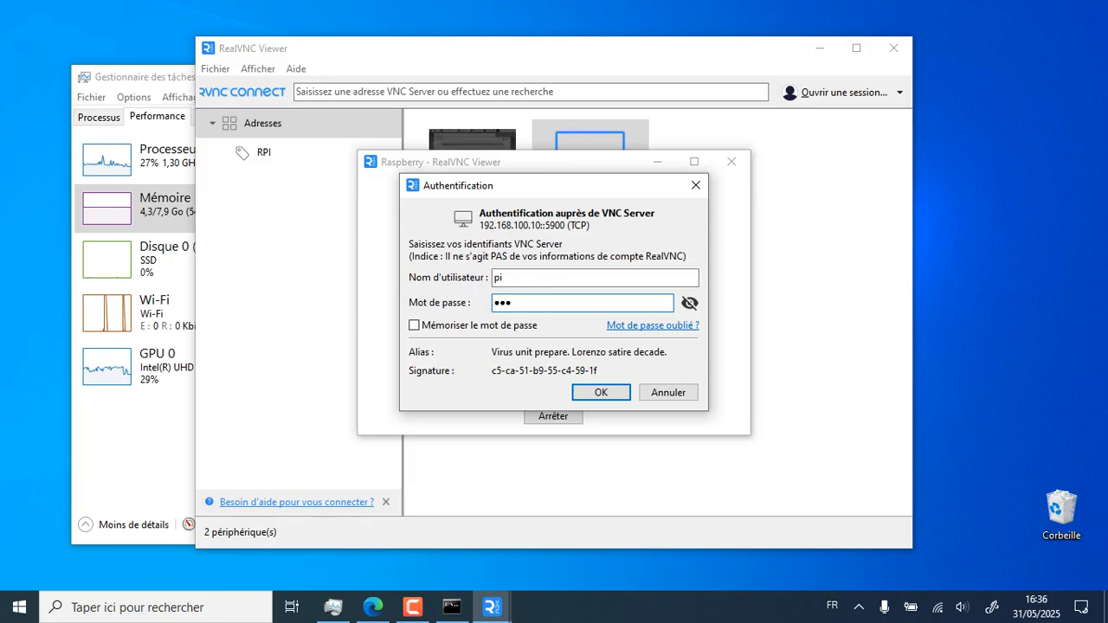
pyautogui.write('***')
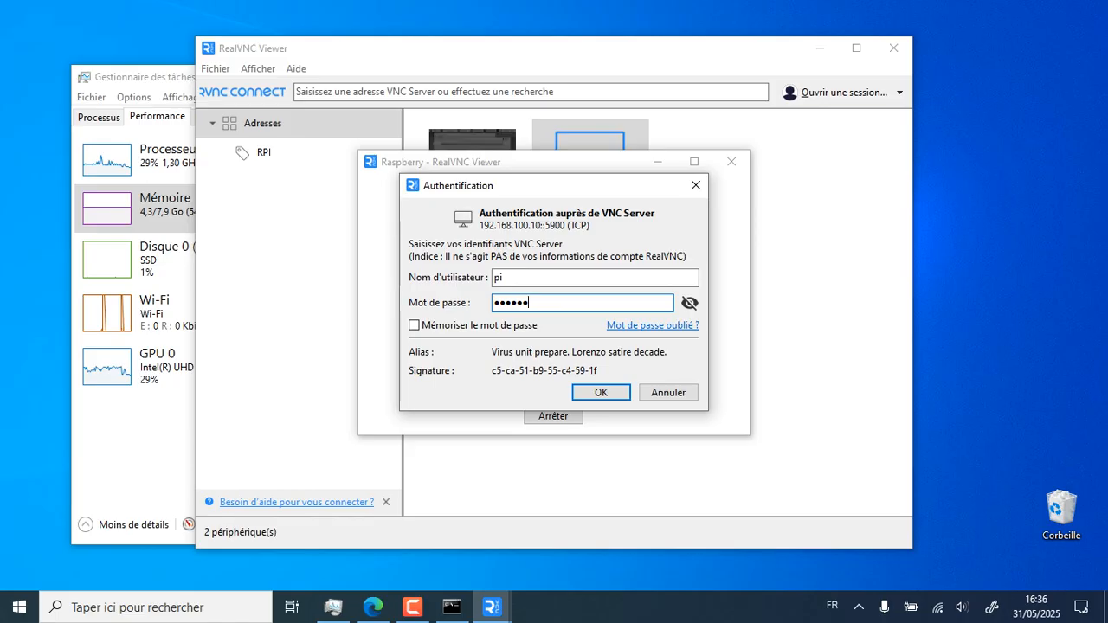
pyautogui.write('***')
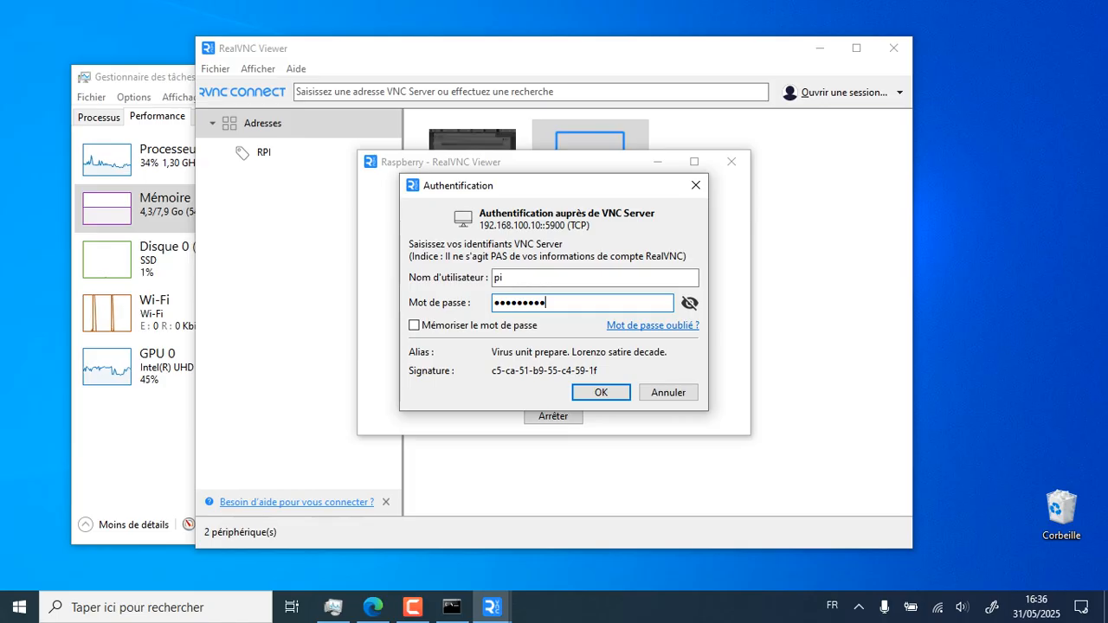
pyautogui.click(689, 303)
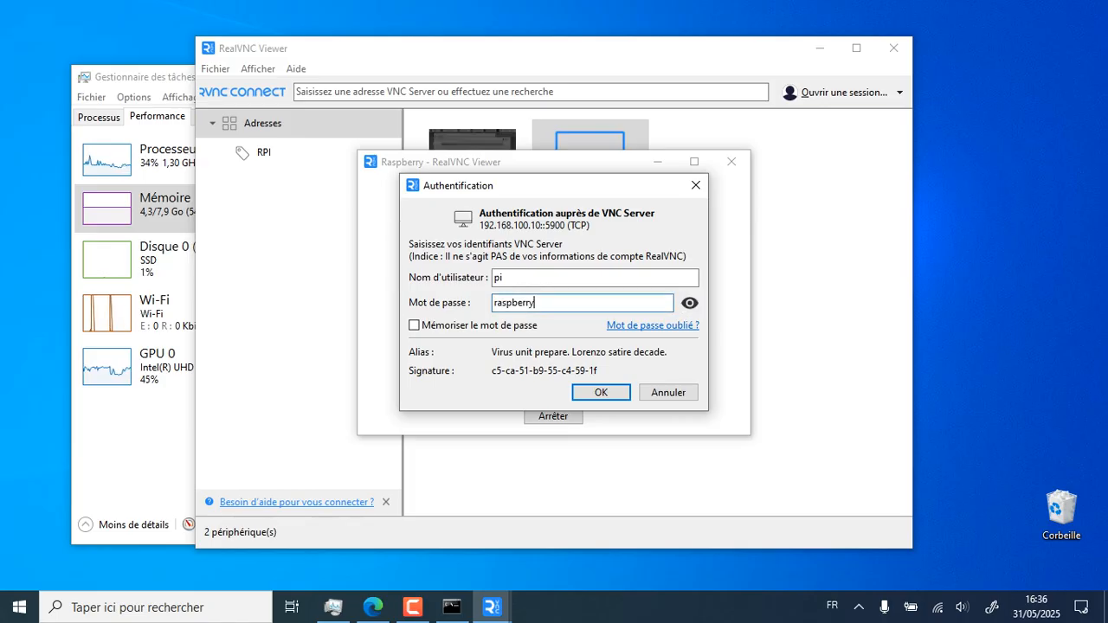
pyautogui.click(689, 303)
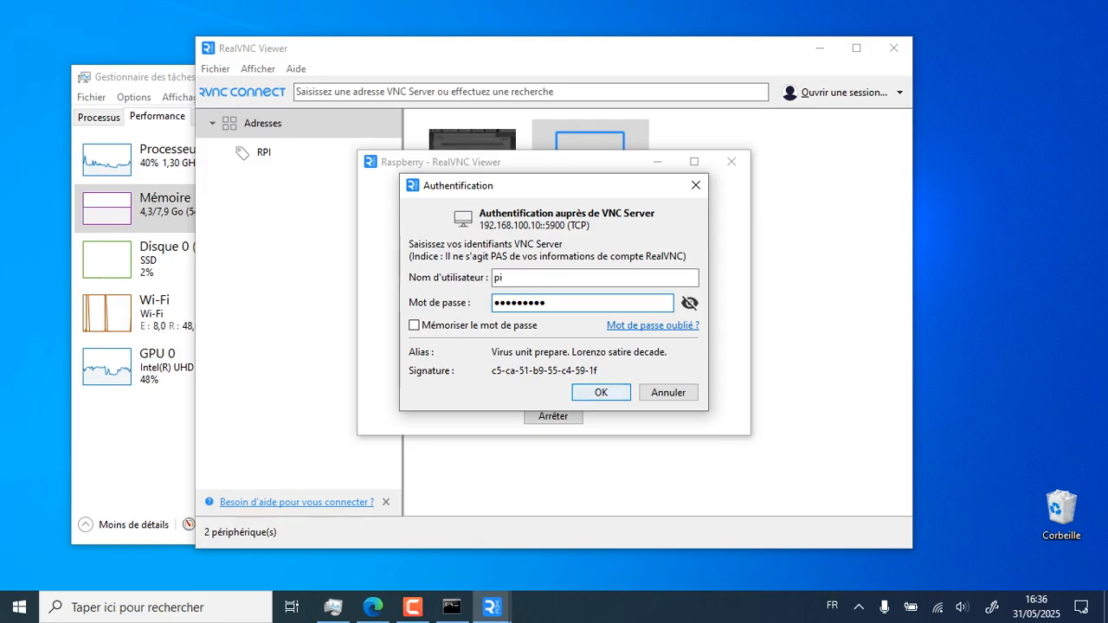
pyautogui.press('Return')
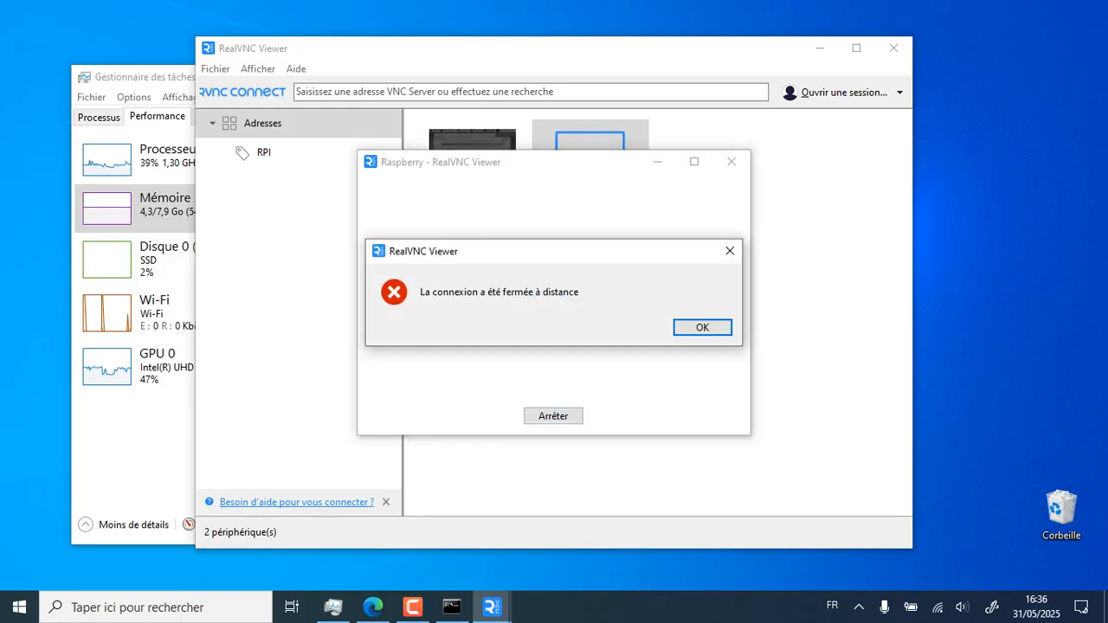
# Dismiss the connection-closed error, reconnect, and re-enter the username and password to sign in
pyautogui.press('Return')
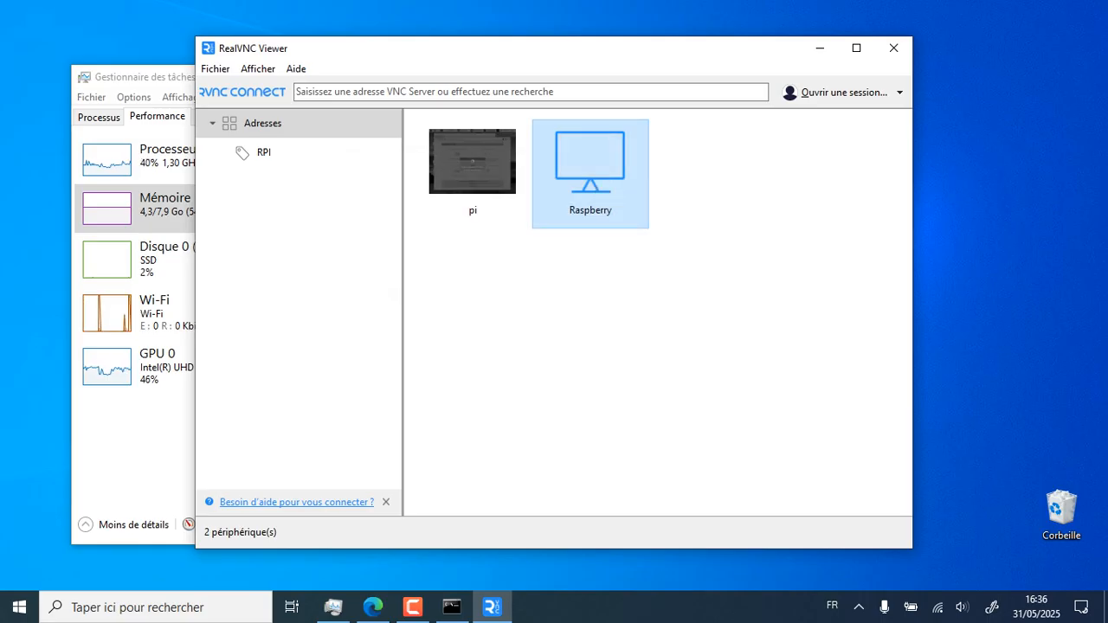
pyautogui.press('Return')
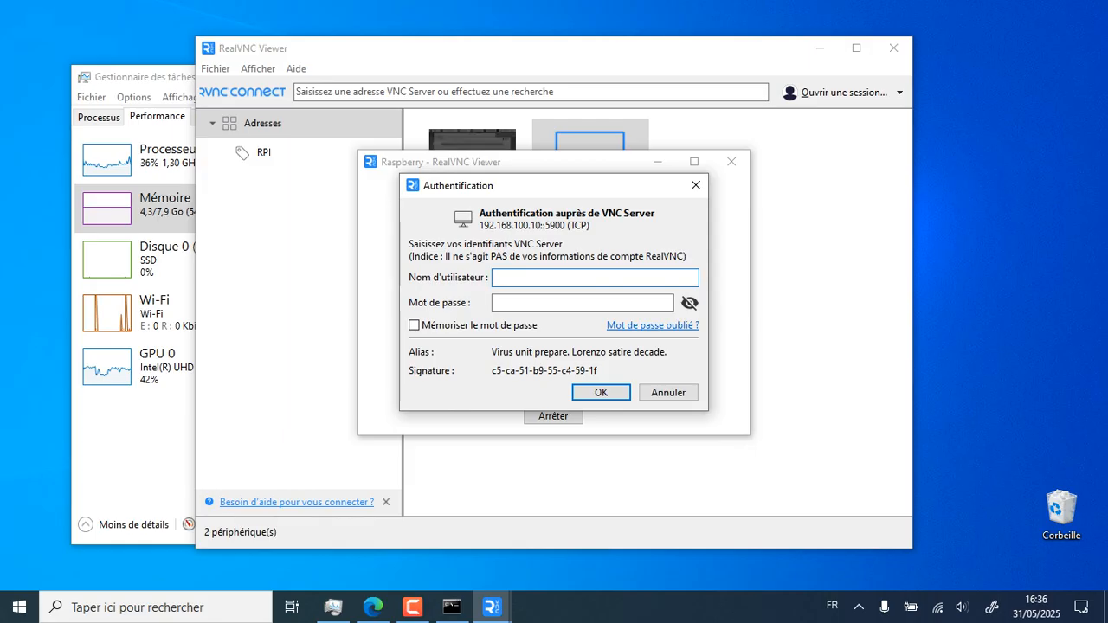
pyautogui.write('pi')
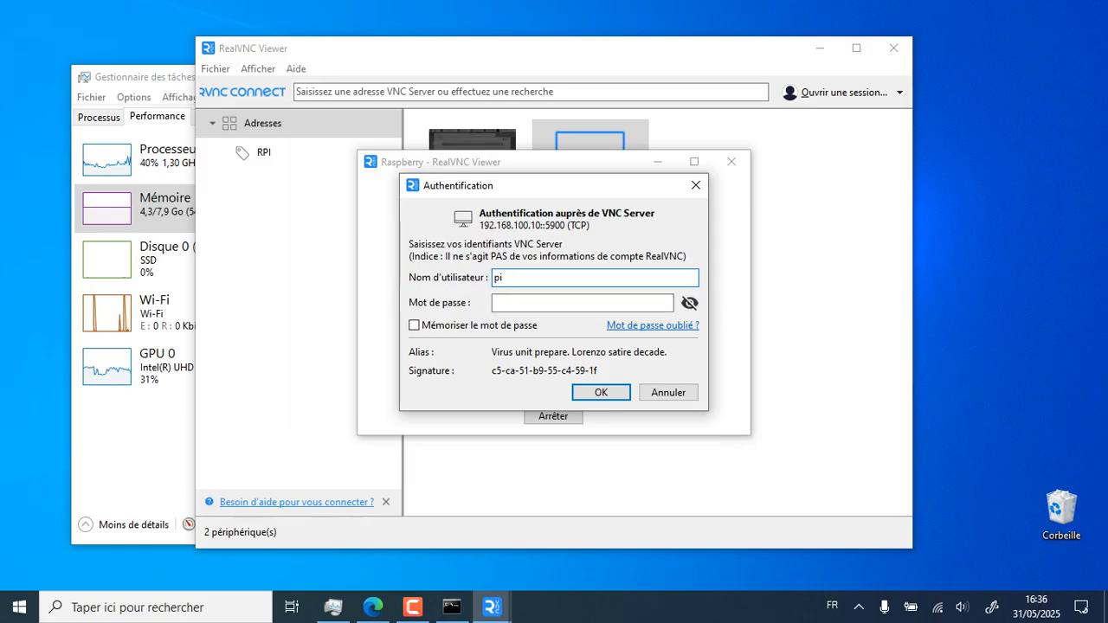
pyautogui.click(583, 303)
pyautogui.write('rasp')
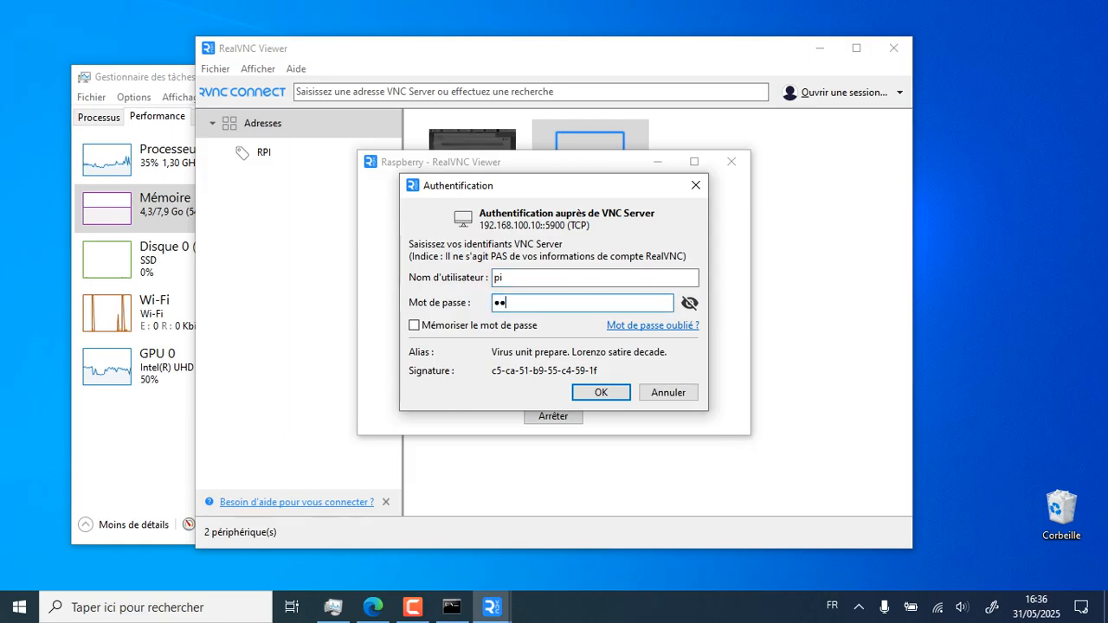
pyautogui.write('ber')
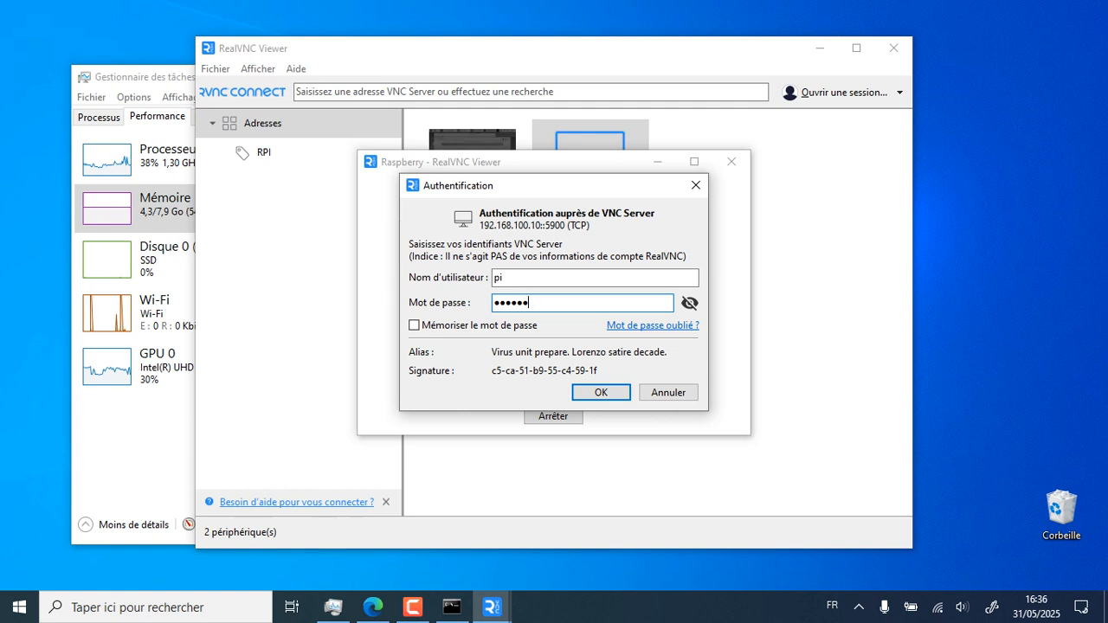
pyautogui.write('r')
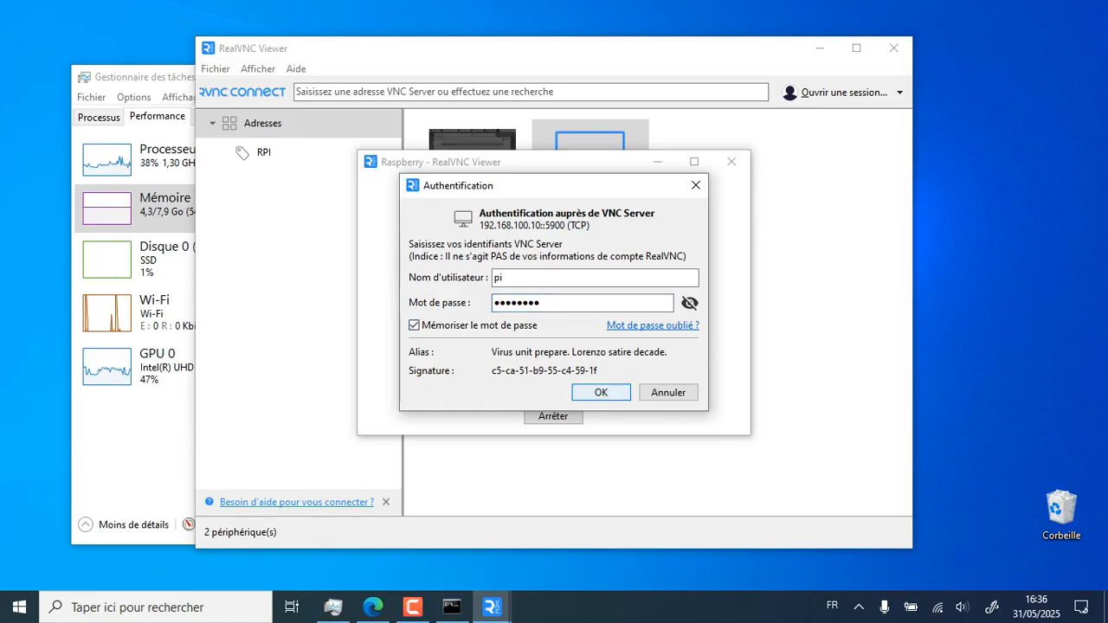
pyautogui.press('Return')
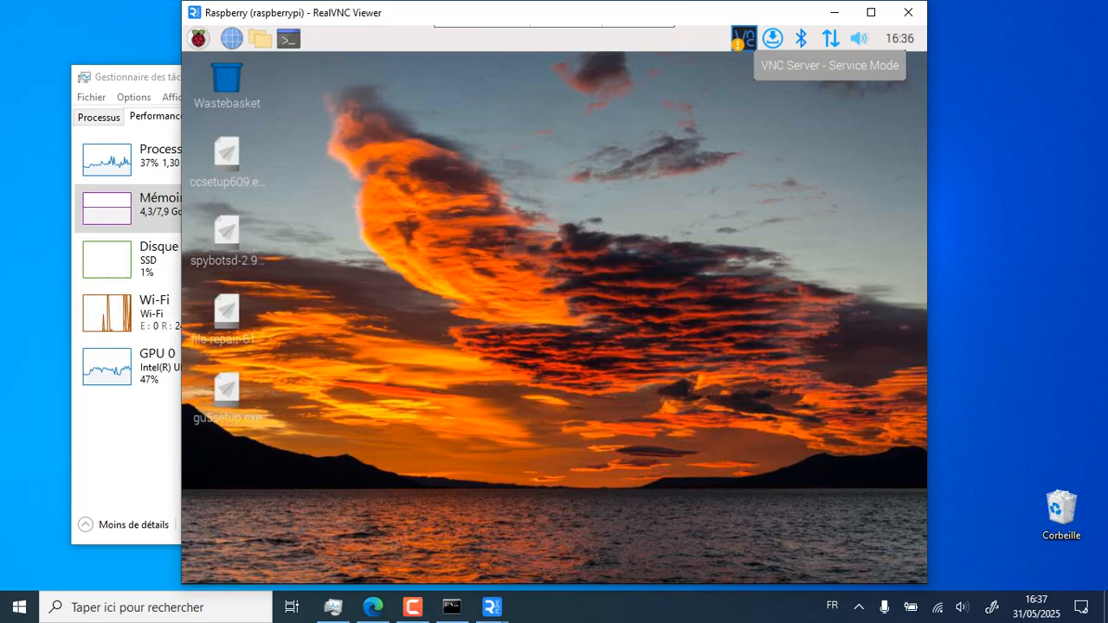
# Show the Pi's VNC Server info listing 192.168.100.10, compare with cmd, then maximize the viewer
pyautogui.click(743, 38)
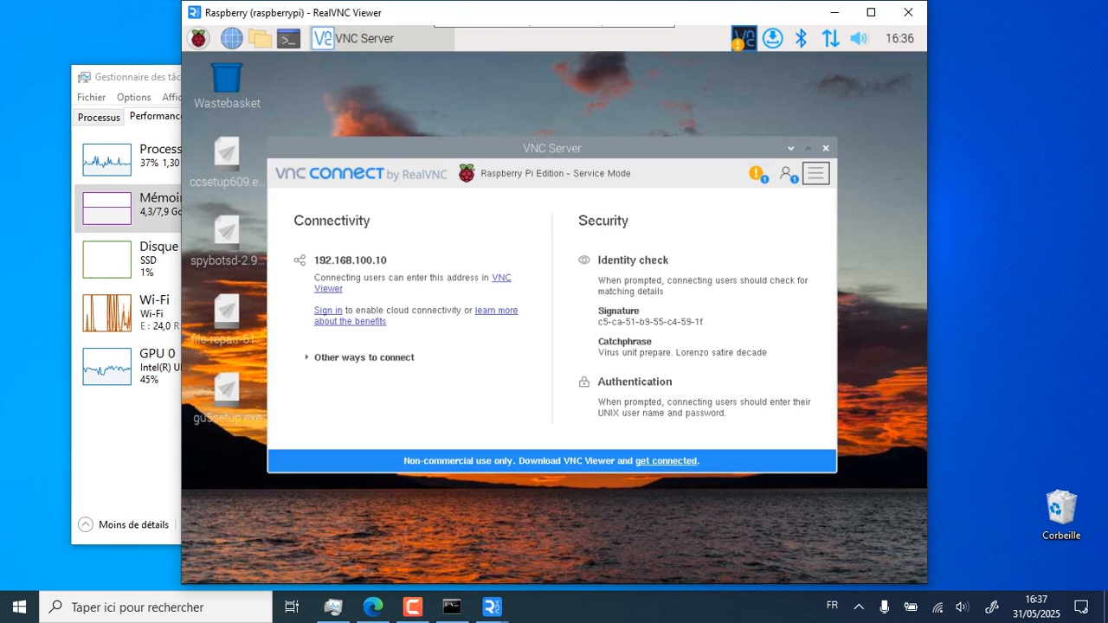
pyautogui.click(452, 607)
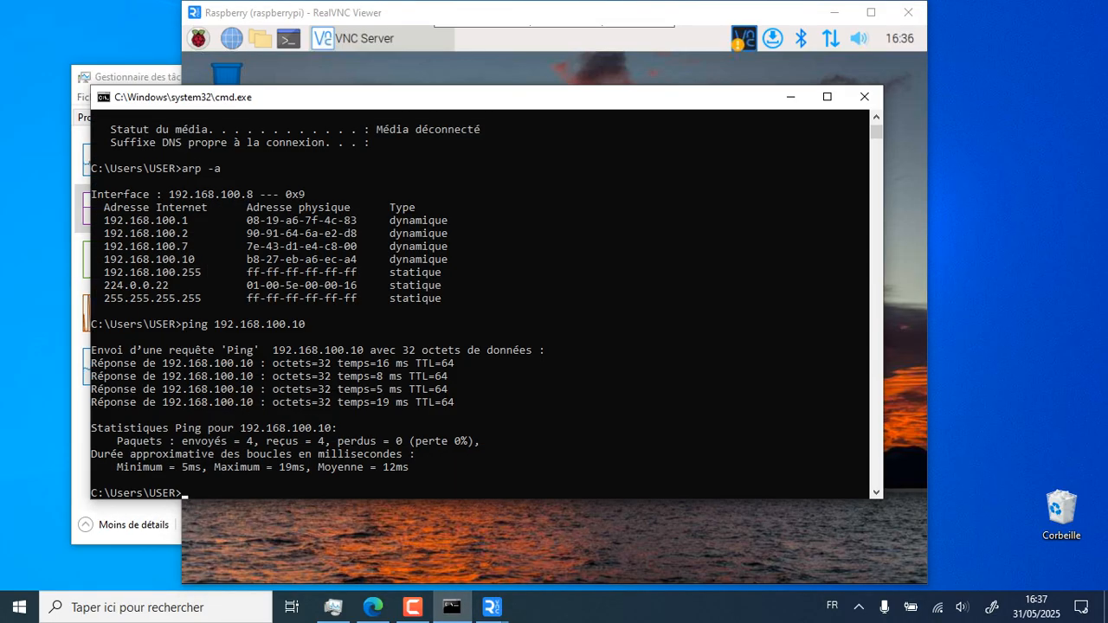
pyautogui.click(563, 544)
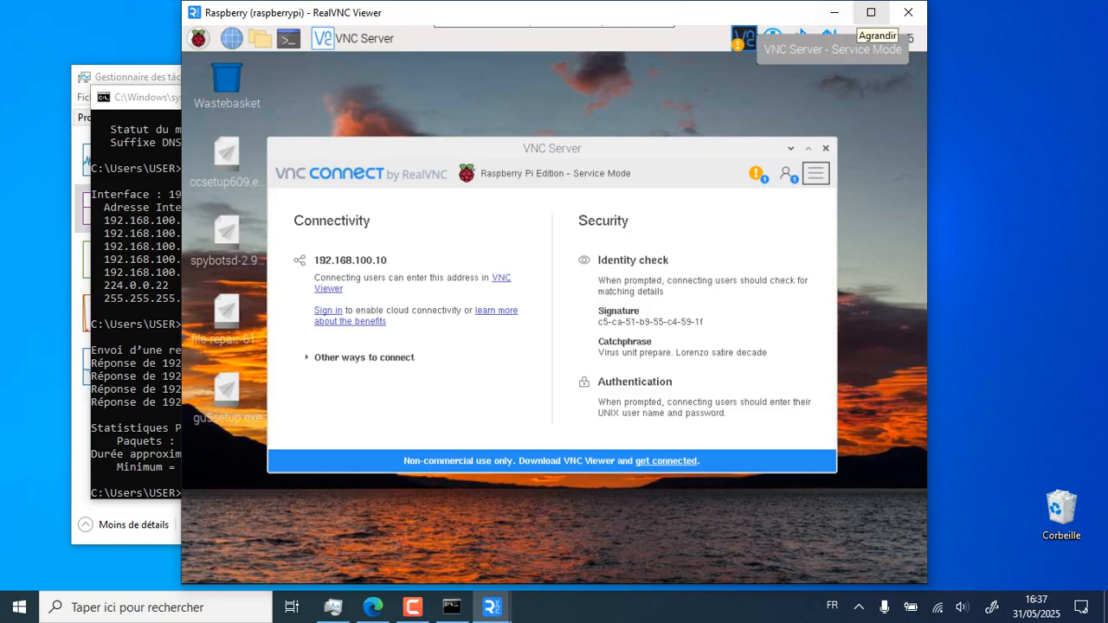
pyautogui.click(872, 12)
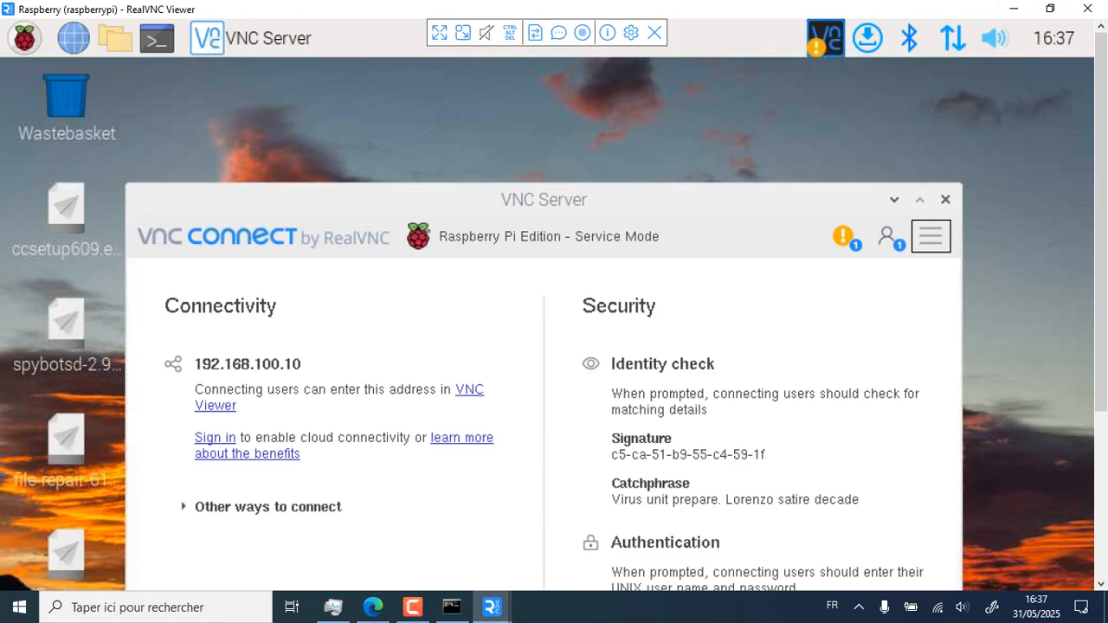
# Open a terminal from the Pi's top panel and close the VNC Server information window
pyautogui.press('F10')
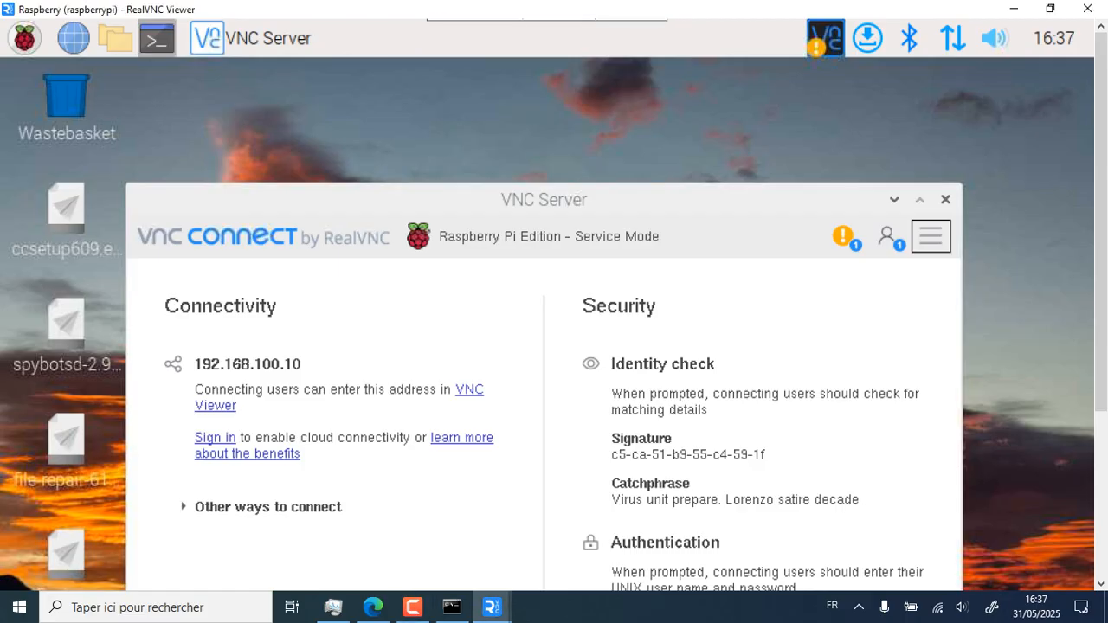
pyautogui.click(157, 39)
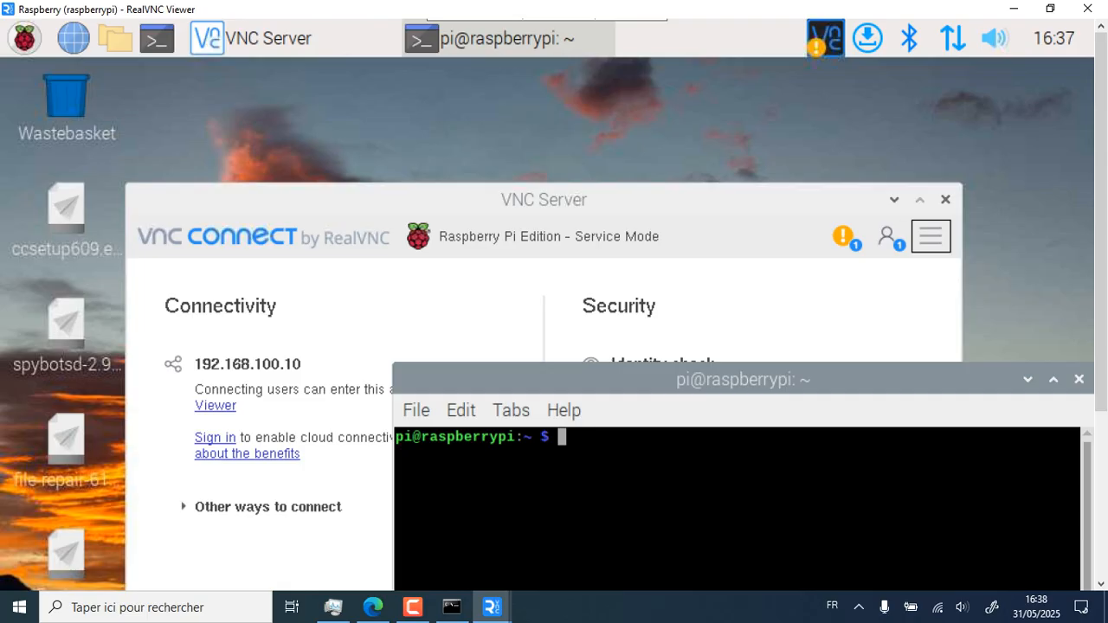
pyautogui.click(946, 200)
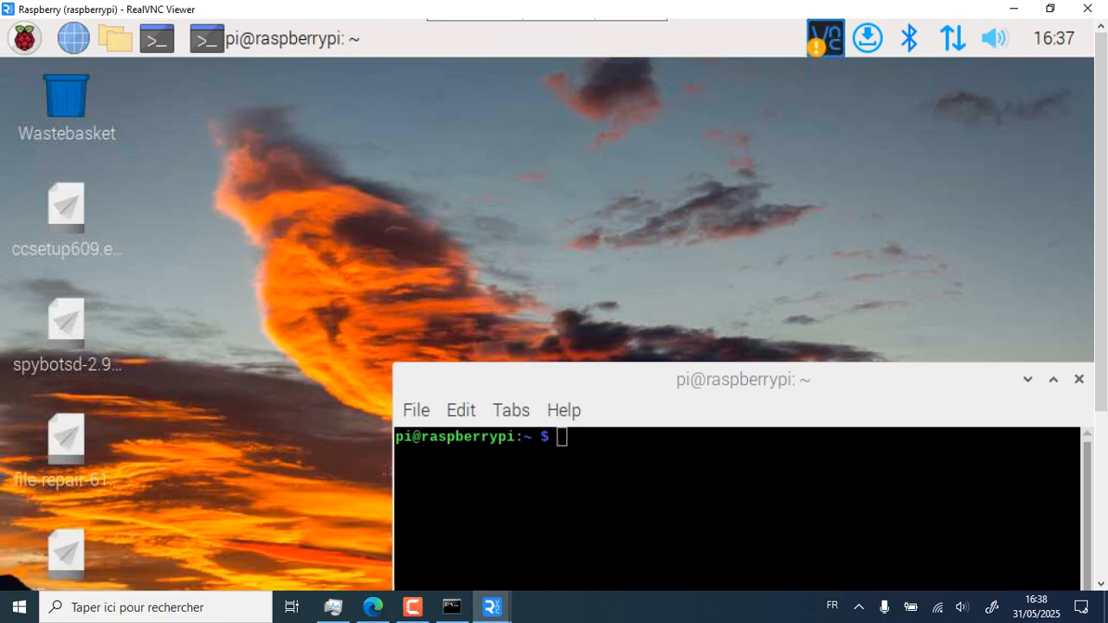
pyautogui.moveTo(953, 38)
# Center the terminal and run arp -a, listing 192.168.100.5, 192.168.100.1 and 192.168.100.8
pyautogui.moveTo(744, 379); pyautogui.dragTo(582, 163)
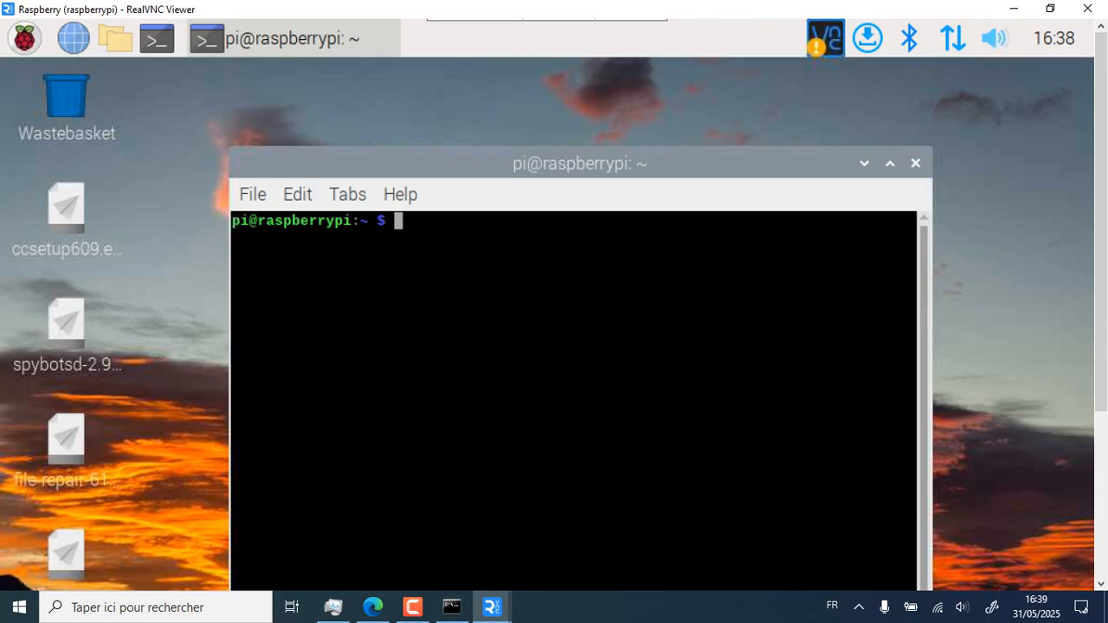
pyautogui.write('arp -a')
pyautogui.press('Return')
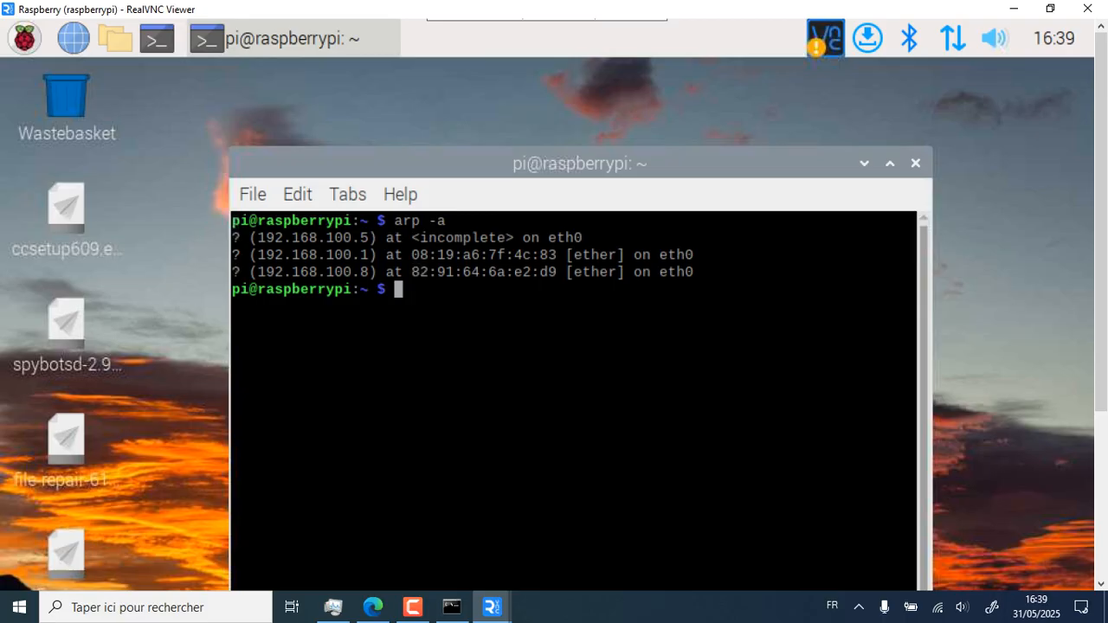
pyautogui.click(451, 607)
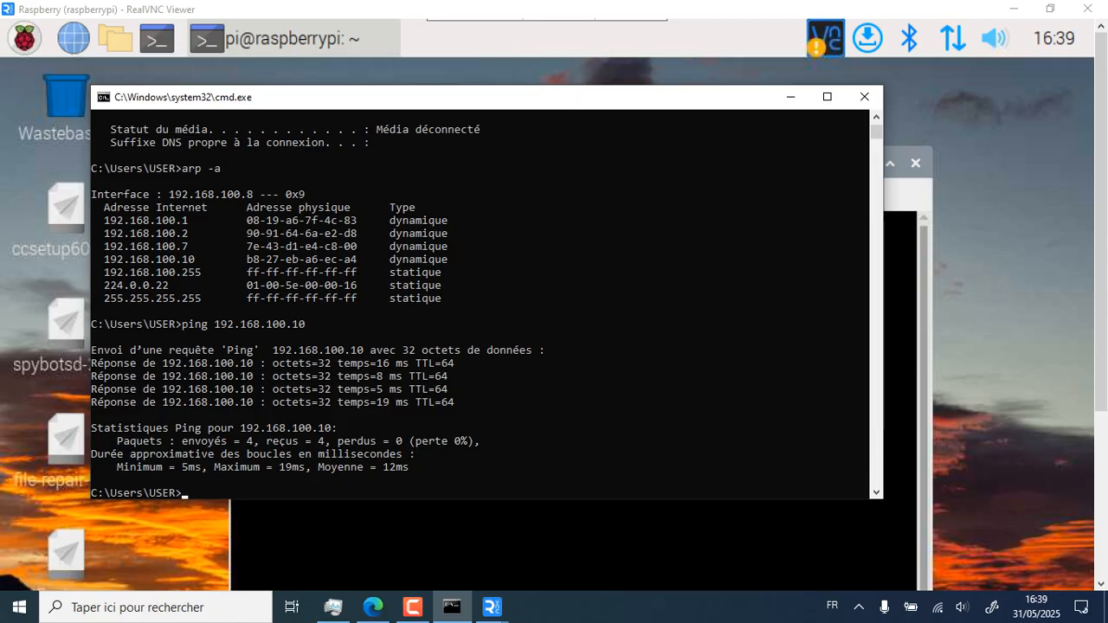
pyautogui.scroll(3, 480, 303)
pyautogui.scroll(4, 481, 303)
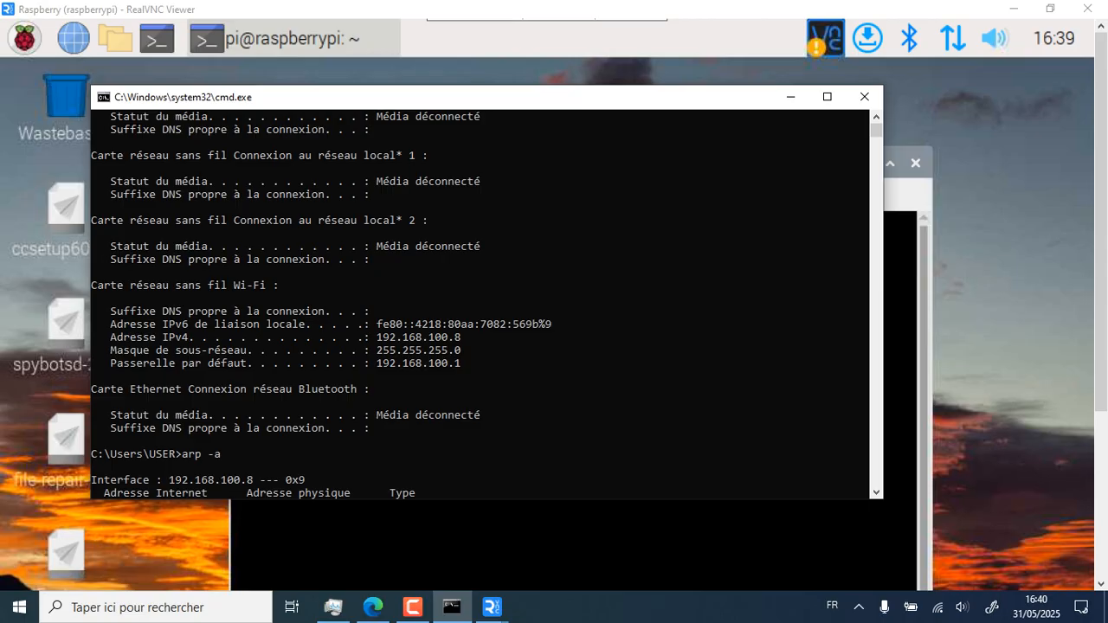
pyautogui.hotkey('alt', 'Tab')
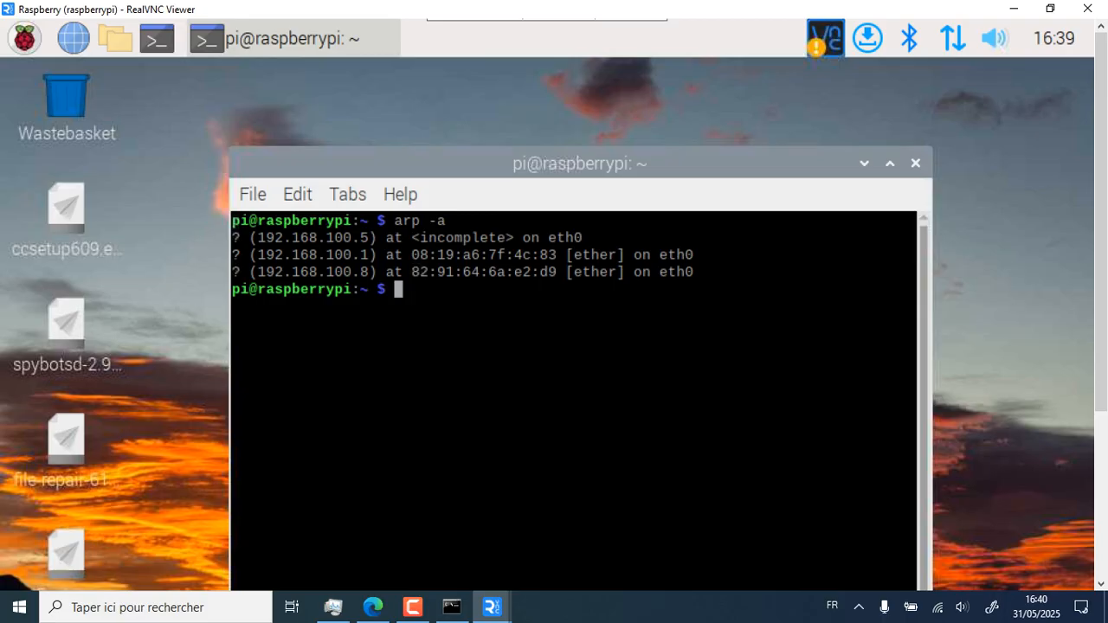
# Try ipconfig in the Pi terminal, which returns 'command not found'
pyautogui.write('ip')
pyautogui.press('BackSpace')
pyautogui.press('BackSpace')
pyautogui.write('ipconfig')
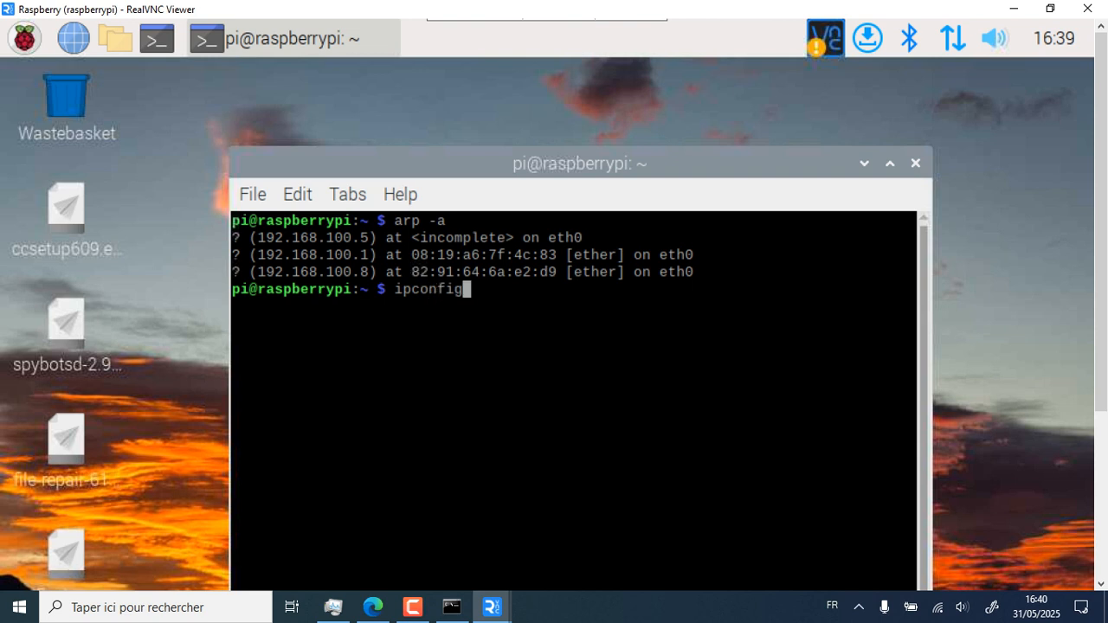
pyautogui.press('Return')
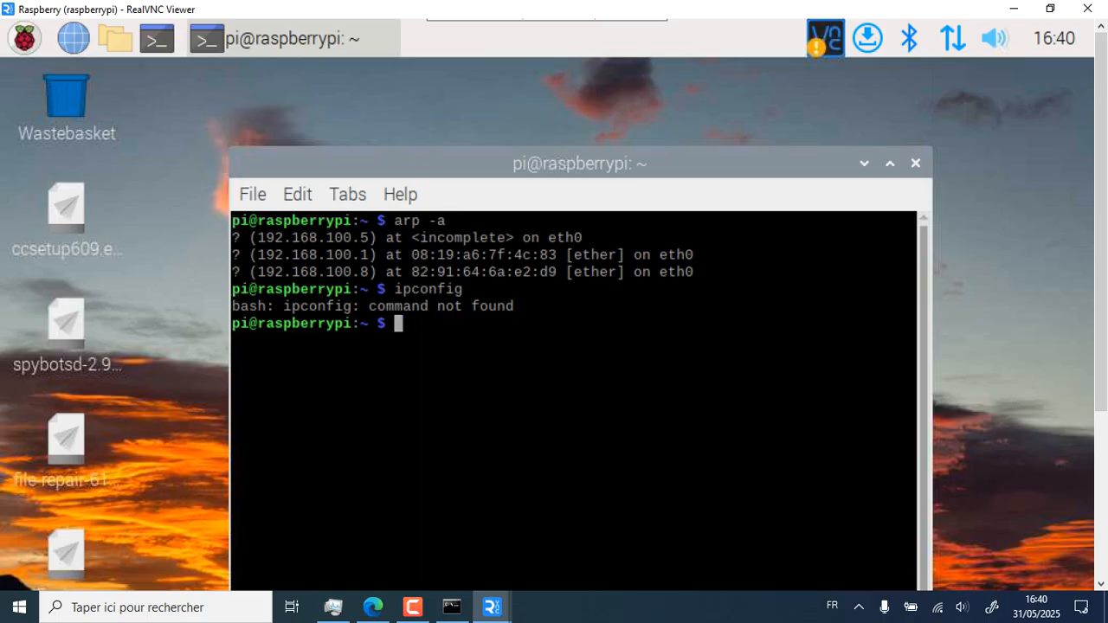
# Run ifconfig and review eth0 at 192.168.100.10, loopback and the unassociated wlan0
pyautogui.write('ig')
pyautogui.press('BackSpace')
pyautogui.write('fconfig')
pyautogui.press('Return')
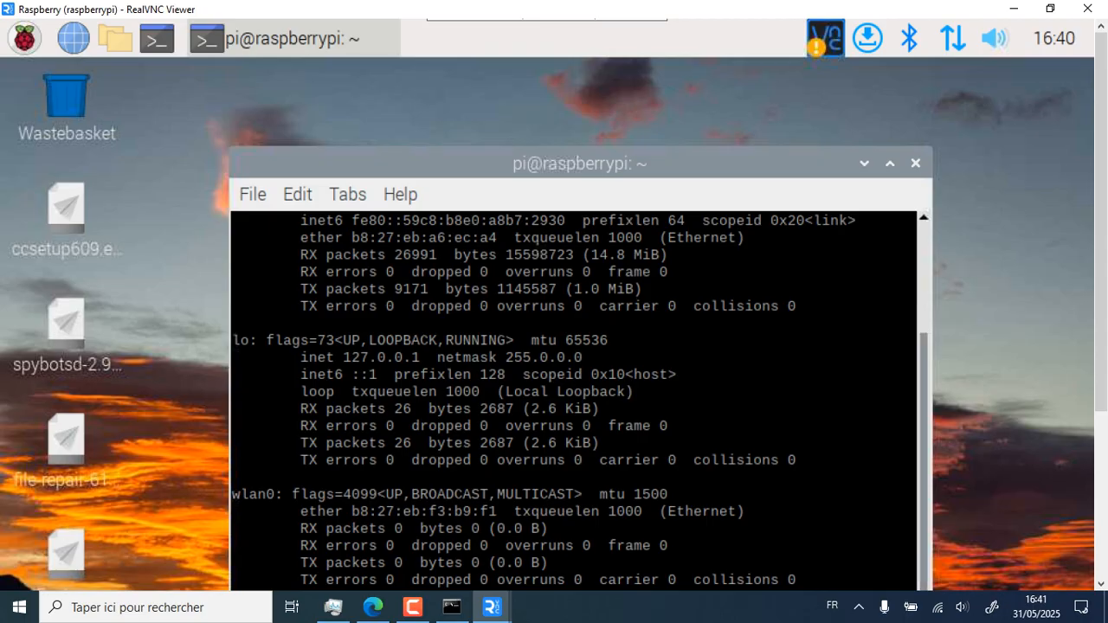
pyautogui.scroll(3, 574, 400)
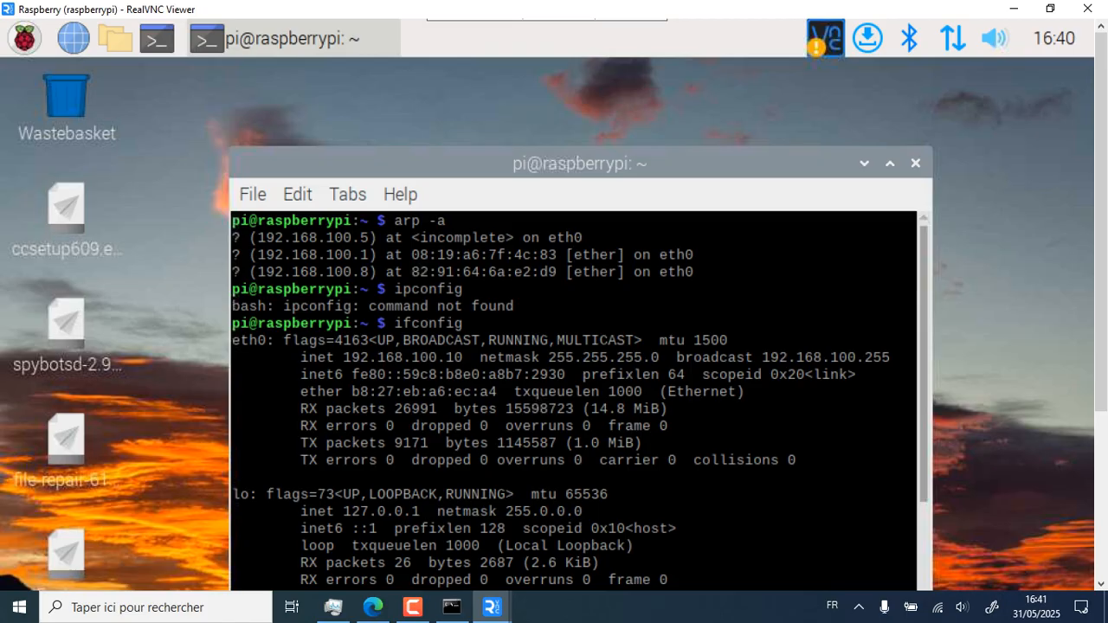
pyautogui.scroll(-3, 573, 401)
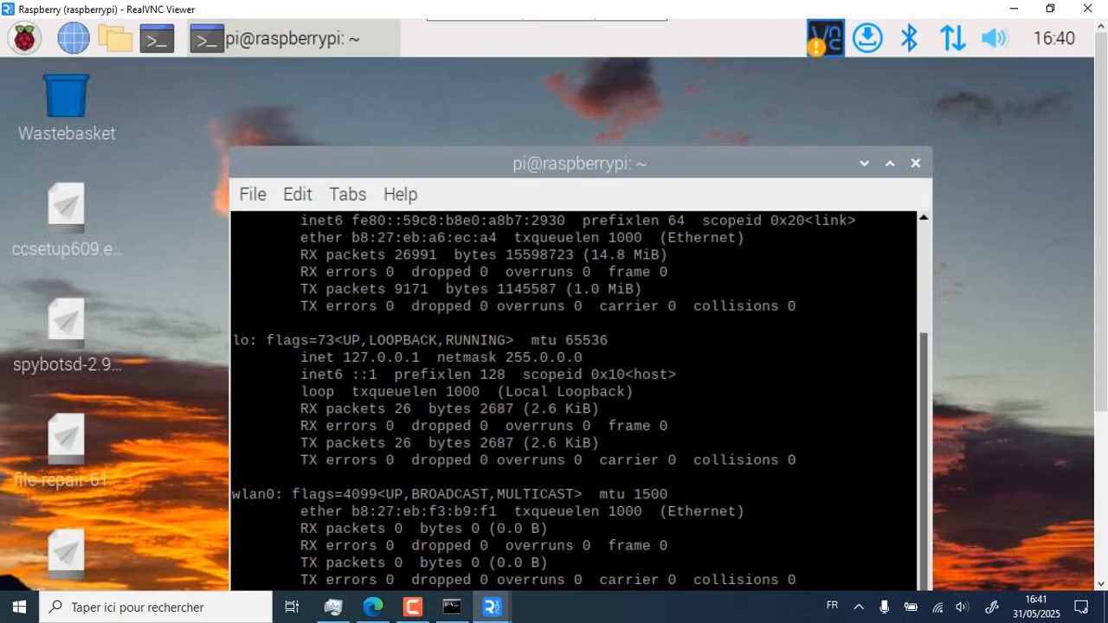
pyautogui.scroll(3, 573, 400)
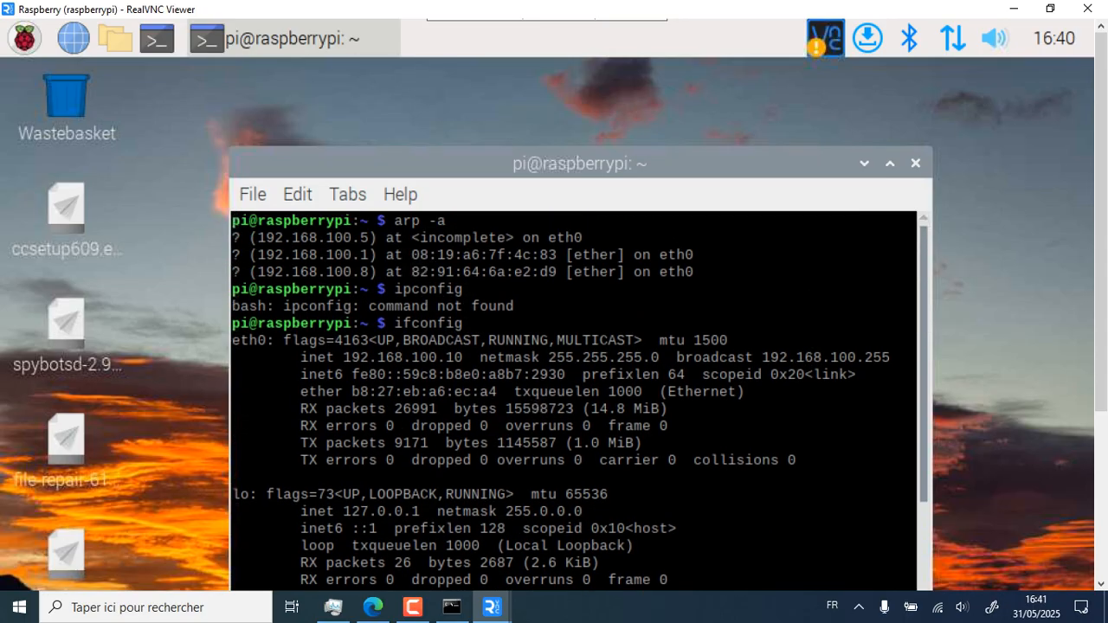
pyautogui.scroll(-3, 573, 400)
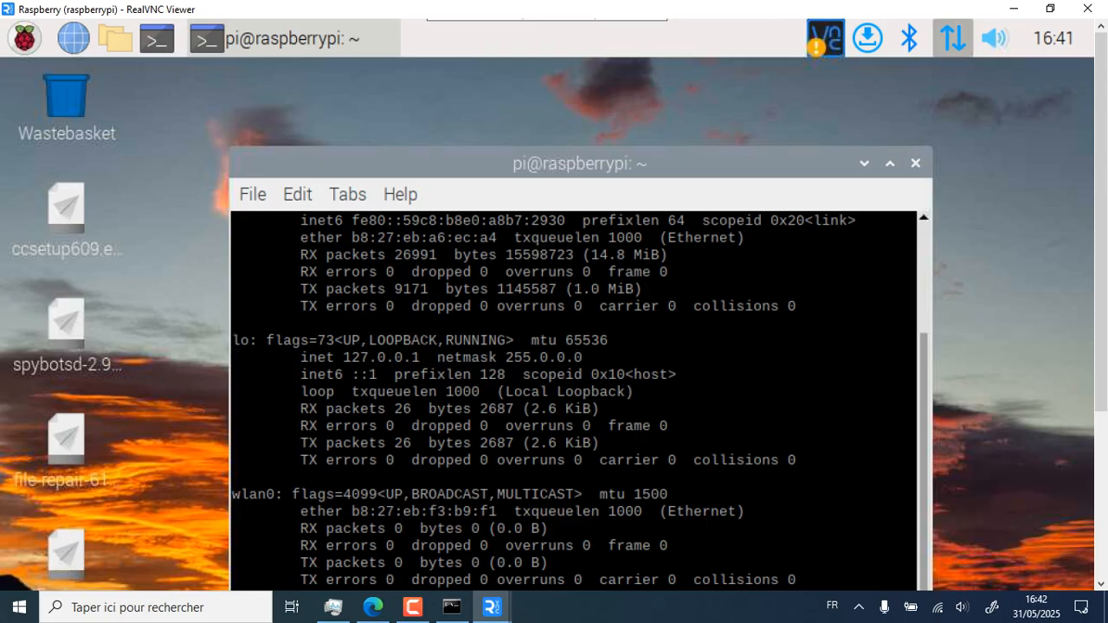
# Open the Pi's panel network menu to list the KADJI and KADJI-EXT Wi-Fi networks
pyautogui.click(953, 38)
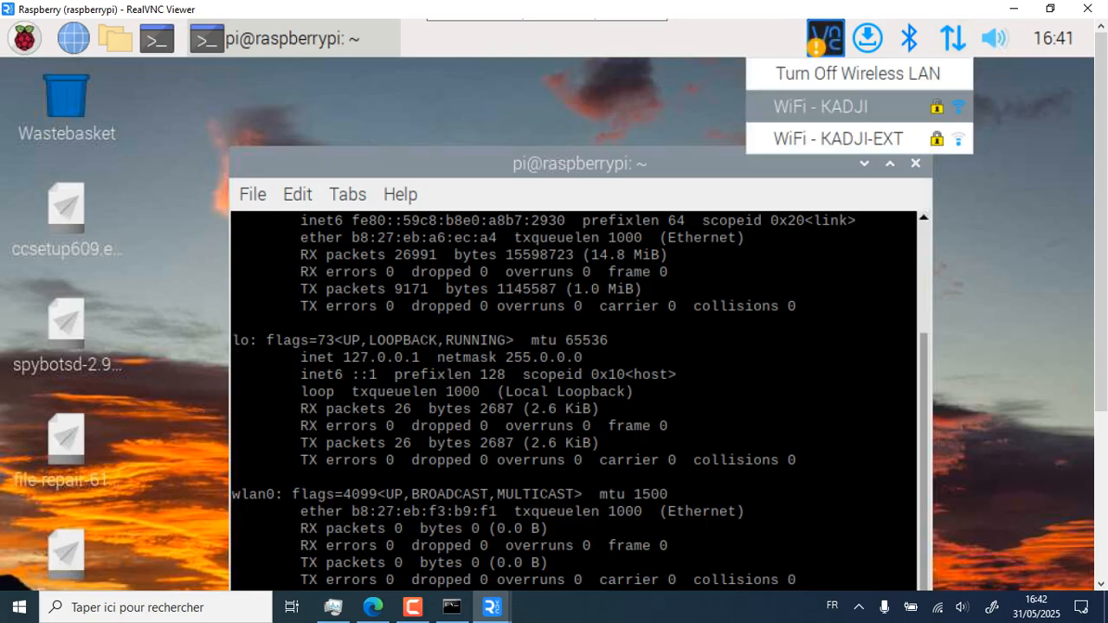